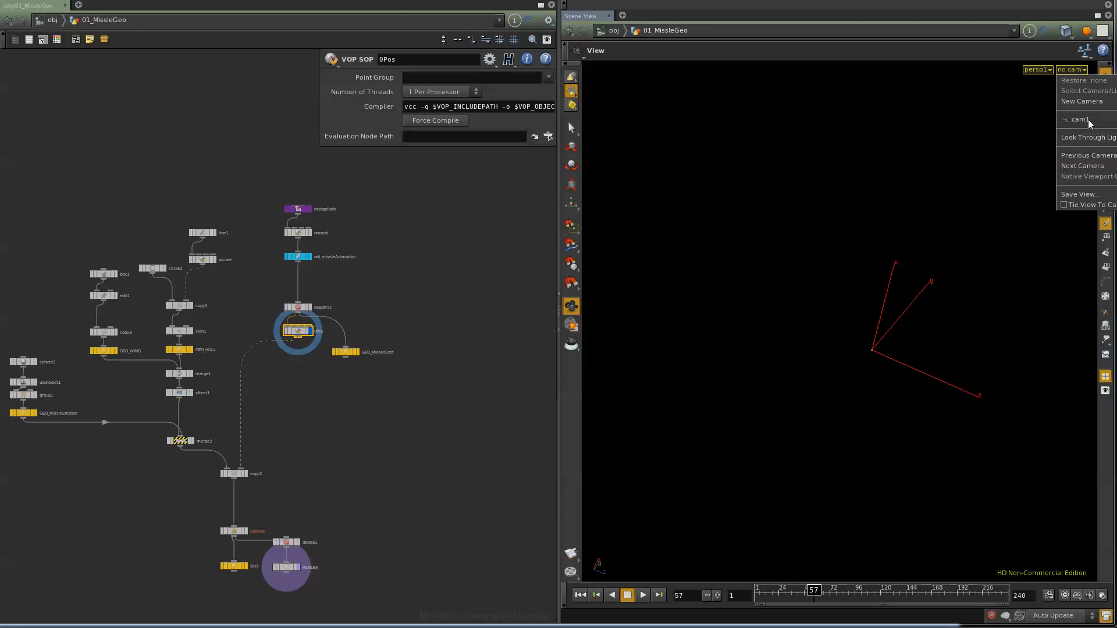
# Step: Look through cam1 in the viewport and move the timeline to frame 61
pyautogui.click(1083, 123)
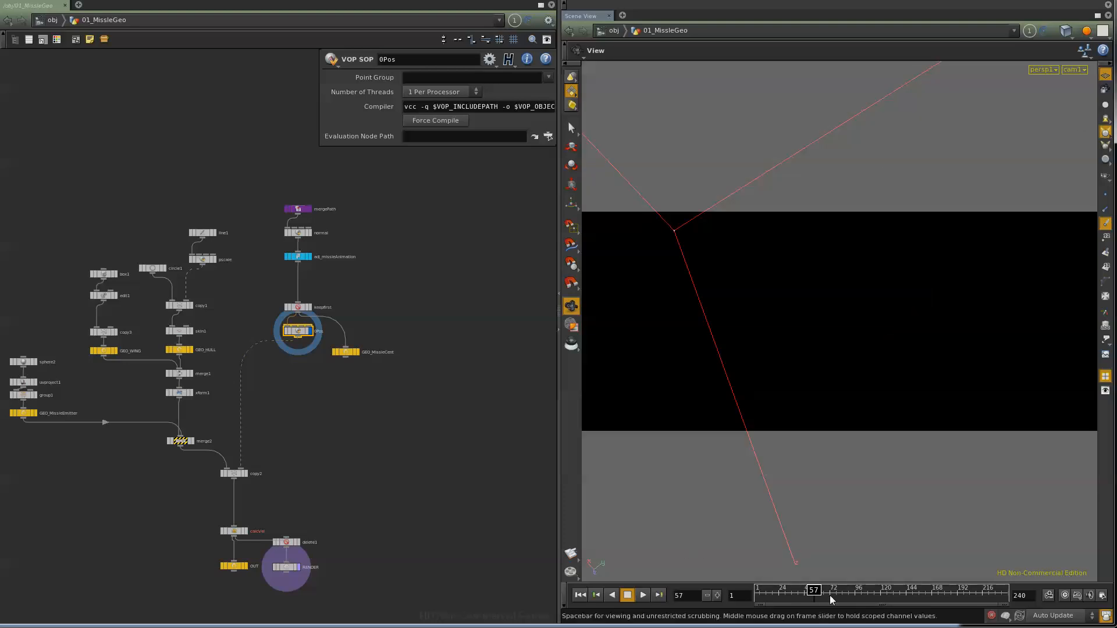
pyautogui.moveTo(813, 591)
pyautogui.mouseDown()
pyautogui.moveTo(824, 590)
pyautogui.moveTo(782, 591)
pyautogui.moveTo(818, 591)
pyautogui.mouseUp()
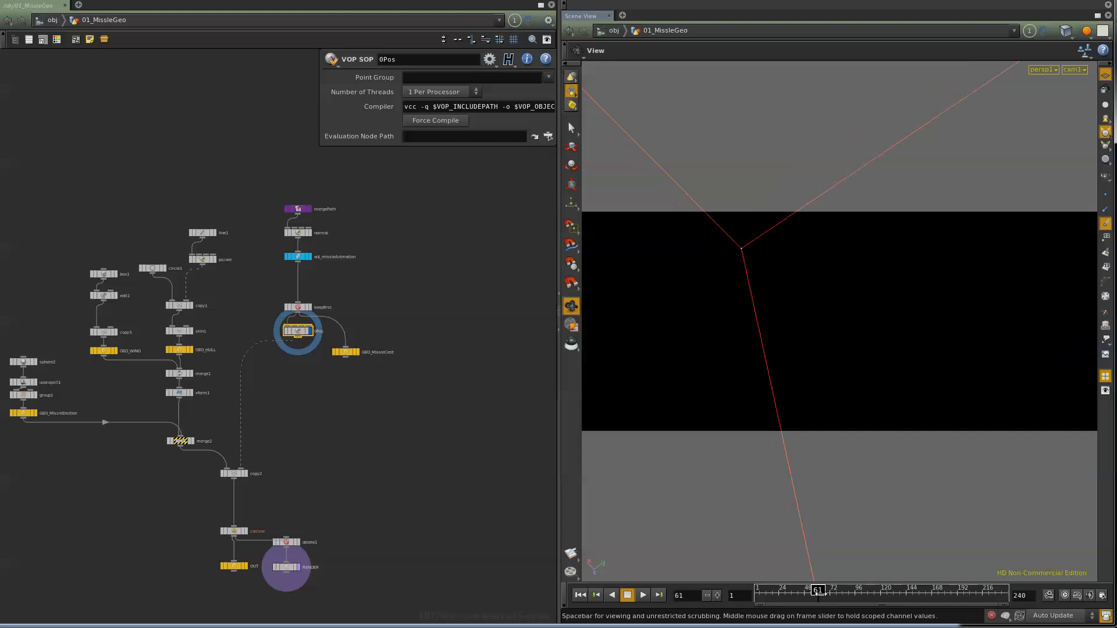
# Step: Select the RENDER null, review the environment and missile objects at object level, and re-enter the 01_MissleGeo network
pyautogui.click(285, 567)
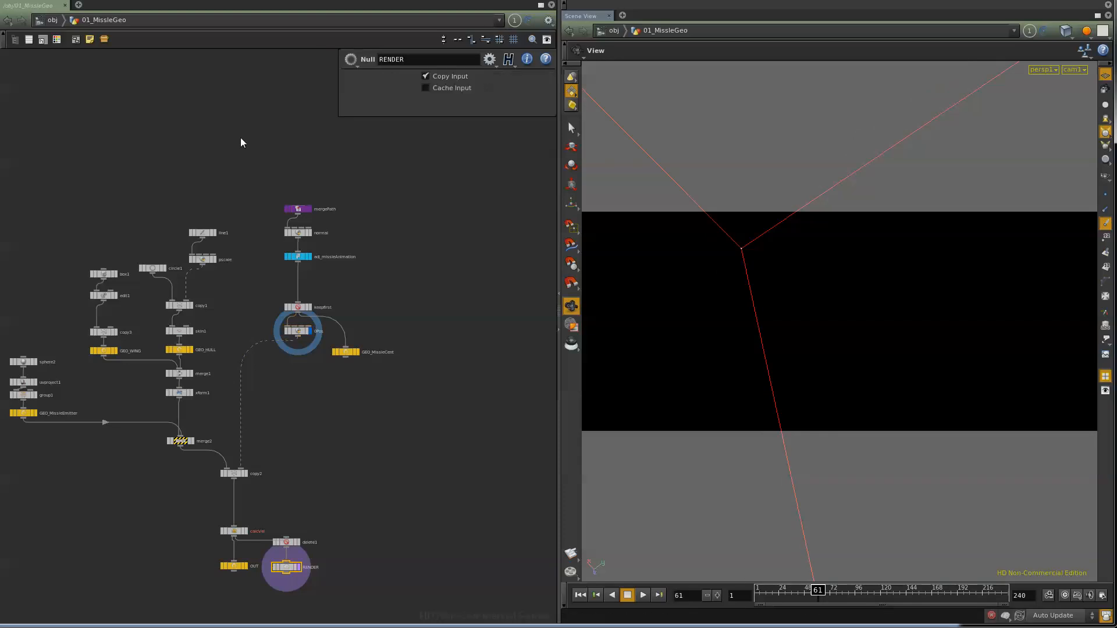
pyautogui.click(53, 20)
pyautogui.moveTo(127, 476); pyautogui.dragTo(324, 468, button='middle')
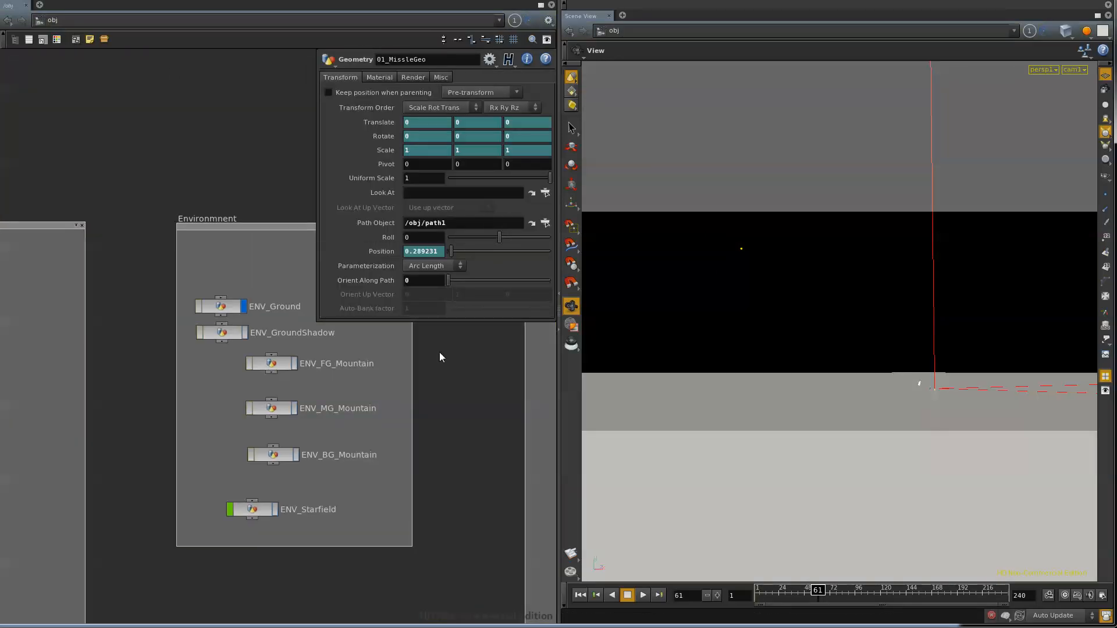
pyautogui.moveTo(413, 420); pyautogui.dragTo(117, 417, button='middle')
pyautogui.moveTo(508, 429); pyautogui.dragTo(464, 443, button='middle')
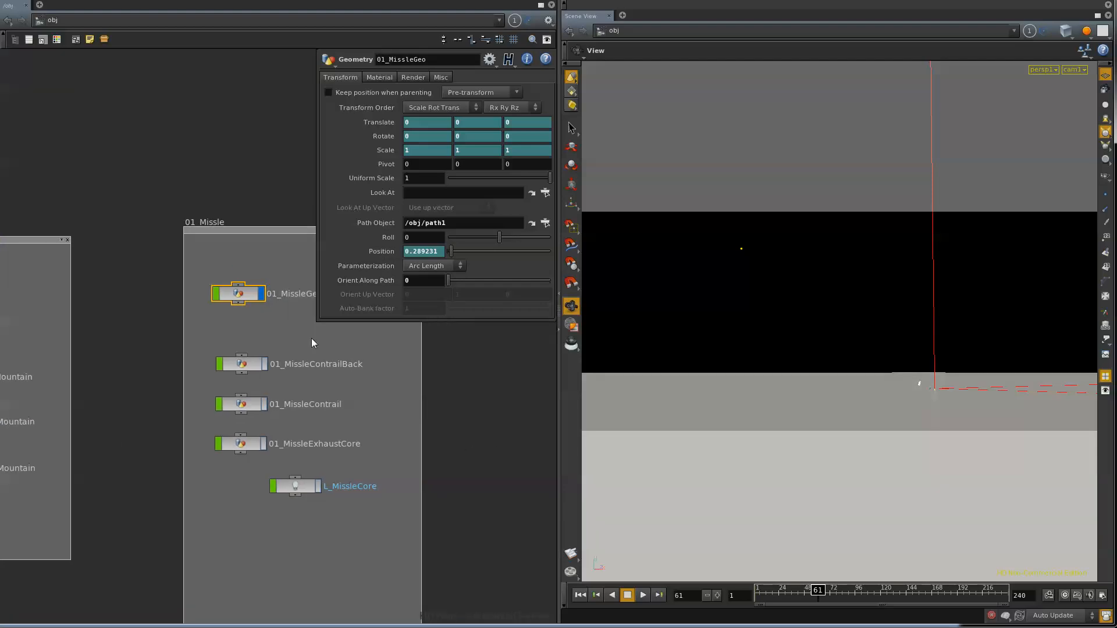
pyautogui.doubleClick(243, 290)
# Step: Select the 0Pos node and trace its connections down to copy2 and back up to the path nodes
pyautogui.scroll(4, 287, 333)
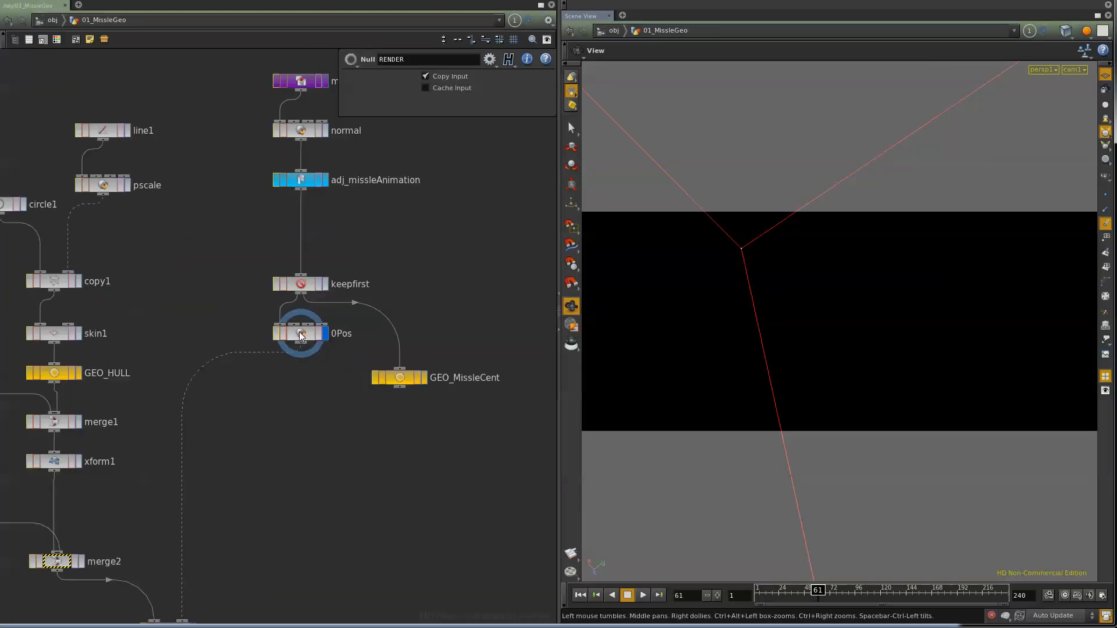
pyautogui.click(298, 335)
pyautogui.moveTo(226, 513); pyautogui.dragTo(245, 276, button='middle')
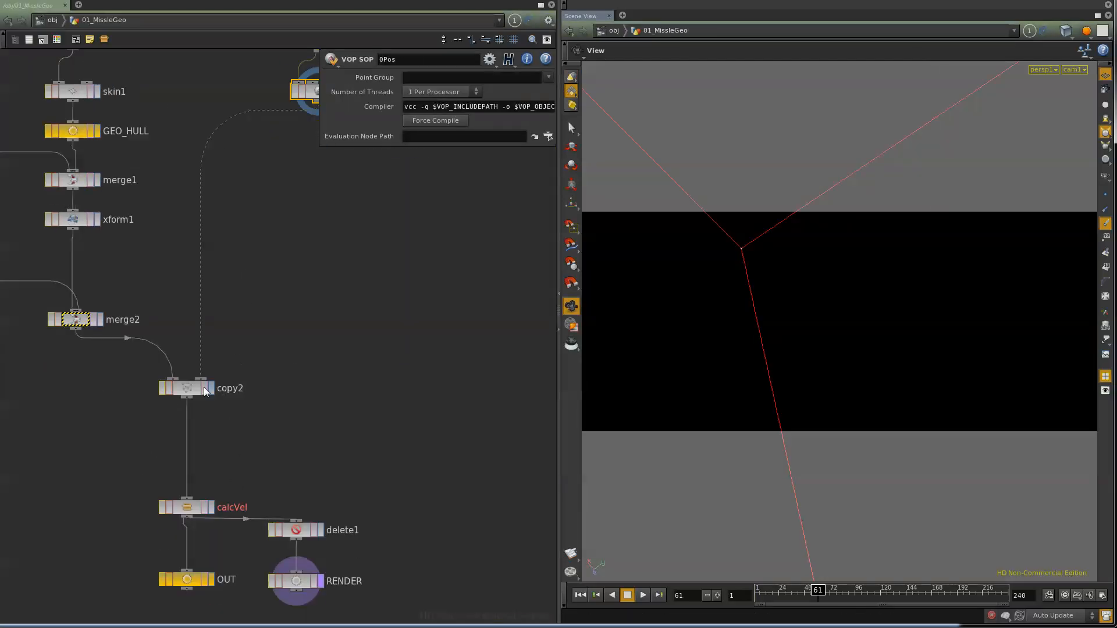
pyautogui.moveTo(279, 338); pyautogui.dragTo(178, 574, button='middle')
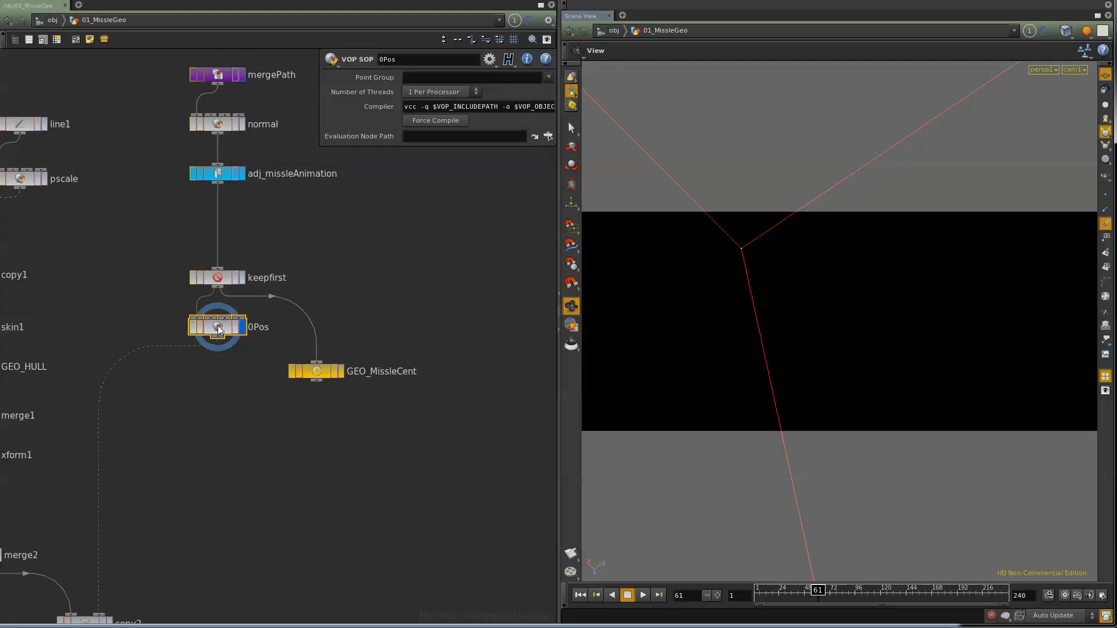
pyautogui.moveTo(168, 515); pyautogui.dragTo(263, 316, button='middle')
pyautogui.moveTo(304, 250); pyautogui.dragTo(260, 344, button='middle')
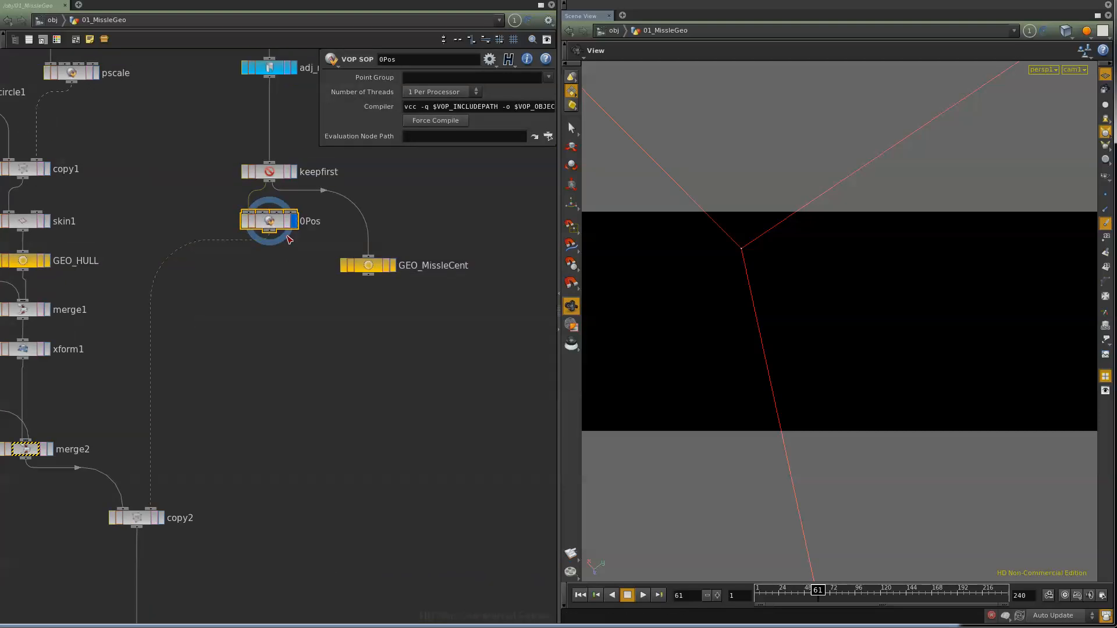
# Step: Display the keepfirst node's output and turn on point markers in the viewport
pyautogui.click(288, 175)
pyautogui.moveTo(282, 340); pyautogui.dragTo(200, 305, button='middle')
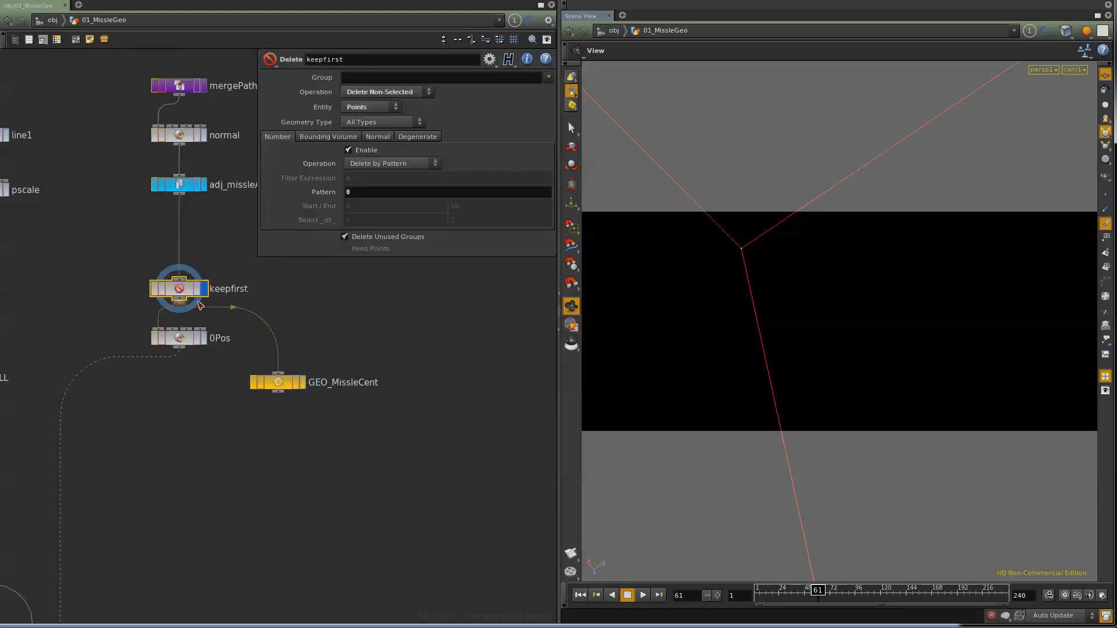
pyautogui.click(1106, 223)
pyautogui.click(1106, 195)
# Step: Examine the adj_missleAnimation carve node's First U animation while moving to frame 62
pyautogui.click(181, 185)
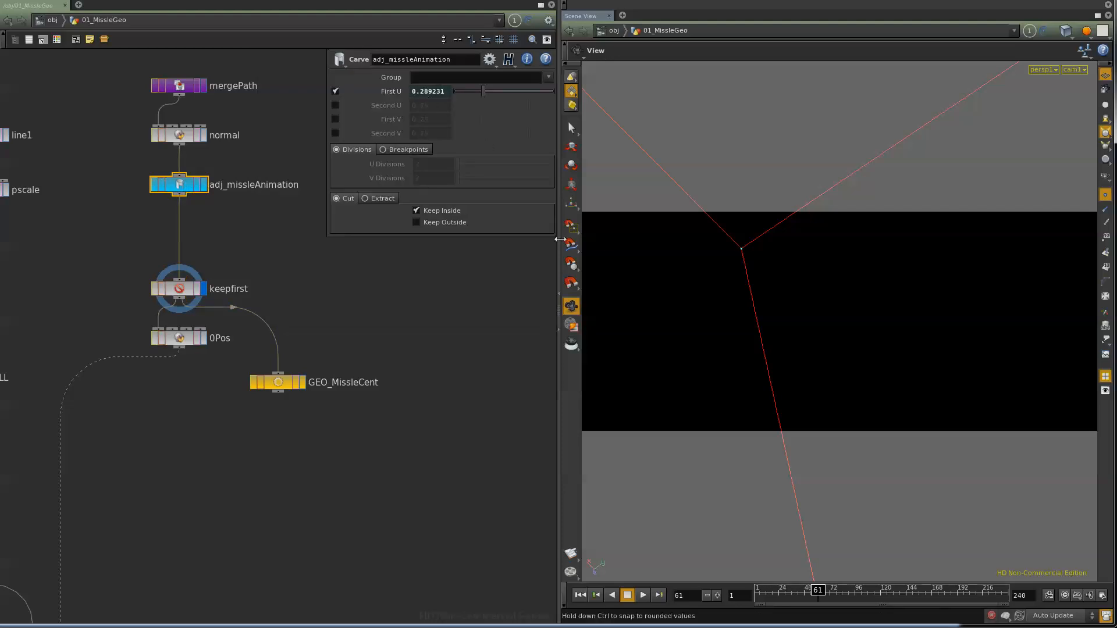
pyautogui.moveTo(819, 594)
pyautogui.mouseDown()
pyautogui.moveTo(767, 598)
pyautogui.moveTo(831, 599)
pyautogui.moveTo(783, 602)
pyautogui.moveTo(819, 605)
pyautogui.mouseUp()
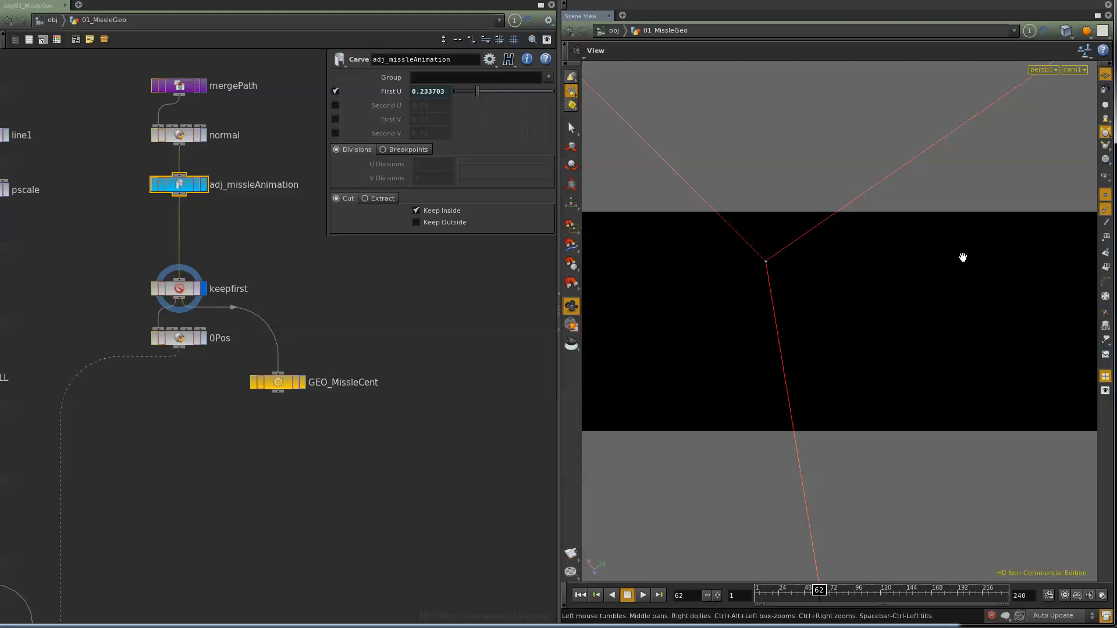
# Step: Set the viewport's Scale Normal guide size to 7.75 and advance the timeline to frame 63
pyautogui.press('d')
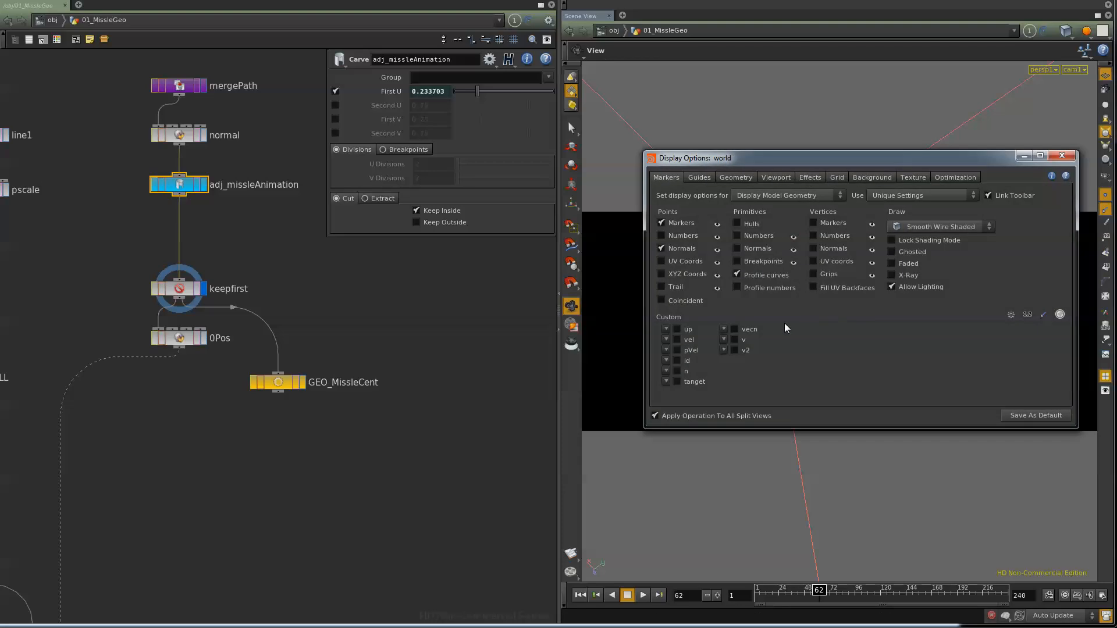
pyautogui.click(733, 179)
pyautogui.click(707, 179)
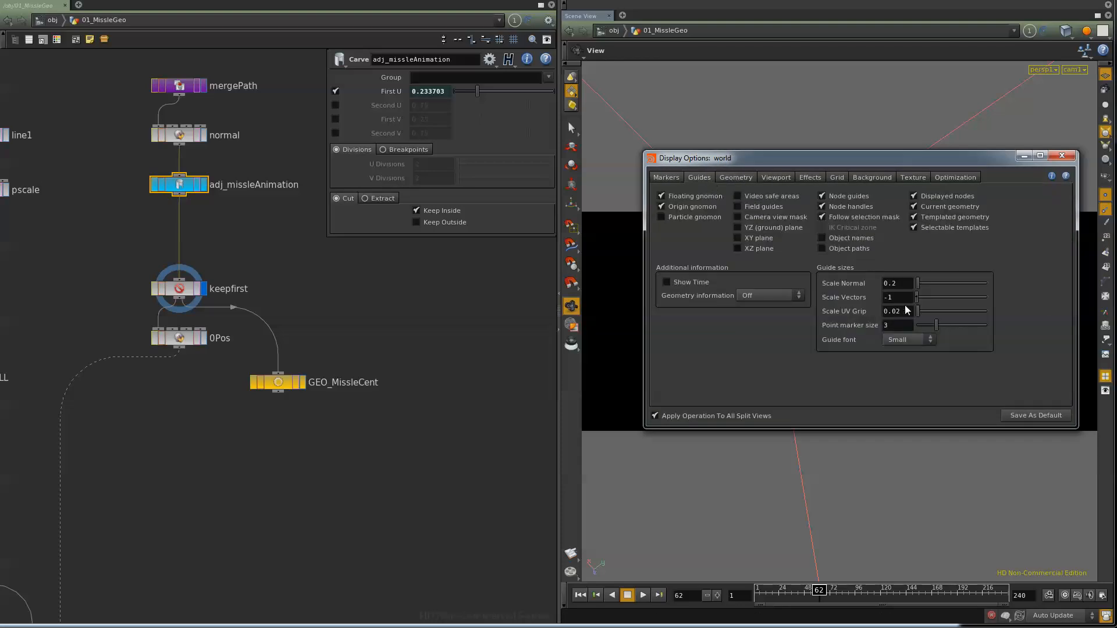
pyautogui.moveTo(924, 283); pyautogui.dragTo(965, 283)
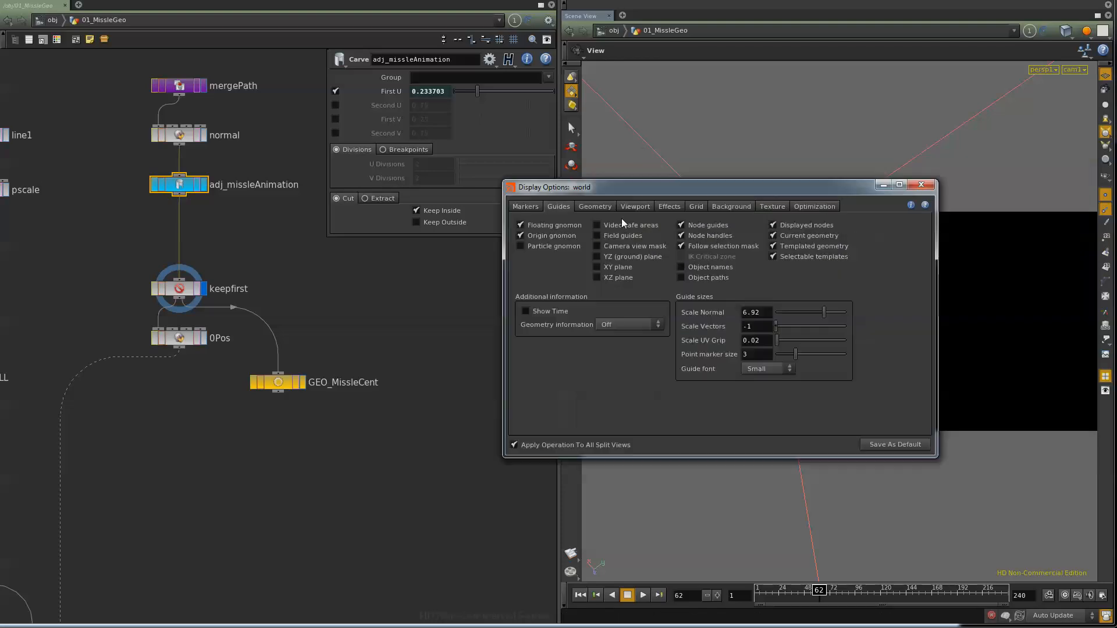
pyautogui.moveTo(984, 158); pyautogui.dragTo(526, 145)
pyautogui.moveTo(506, 270); pyautogui.dragTo(513, 270)
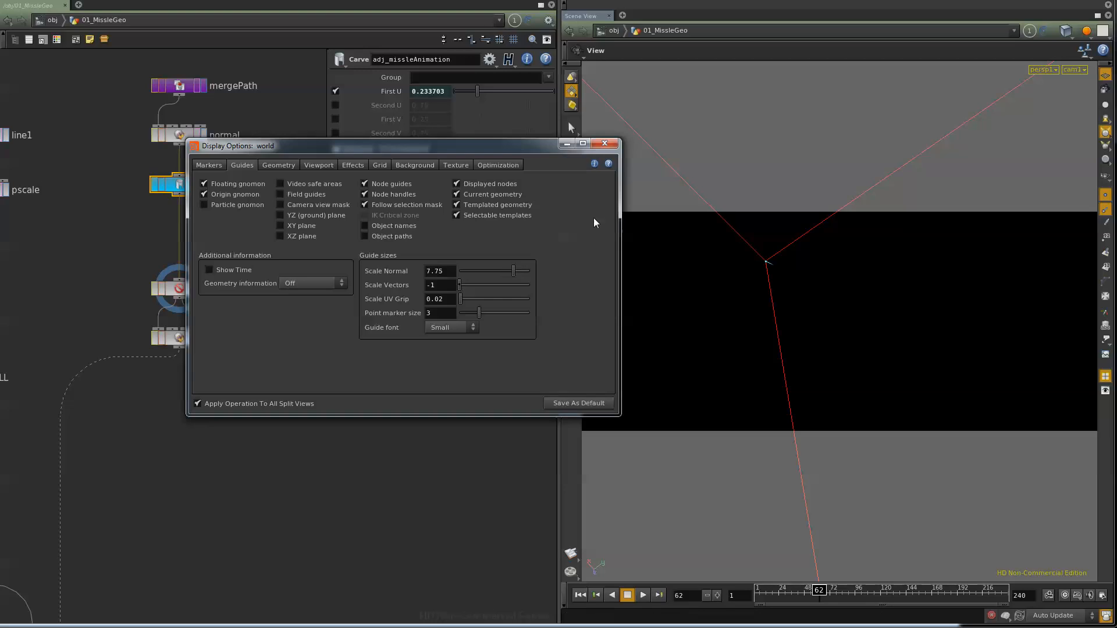
pyautogui.click(605, 143)
pyautogui.moveTo(819, 590)
pyautogui.mouseDown()
pyautogui.moveTo(808, 590)
pyautogui.moveTo(820, 590)
pyautogui.mouseUp()
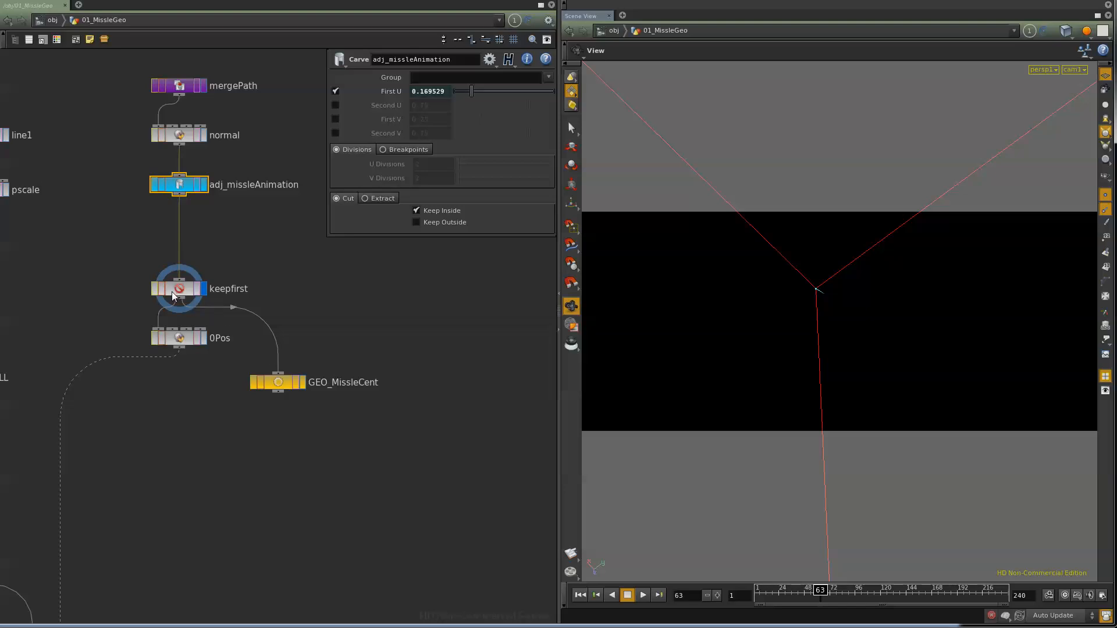
# Step: Display the 0Pos node and examine the VOP network inside it, then return to 01_MissleGeo
pyautogui.moveTo(212, 455); pyautogui.dragTo(312, 336, button='middle')
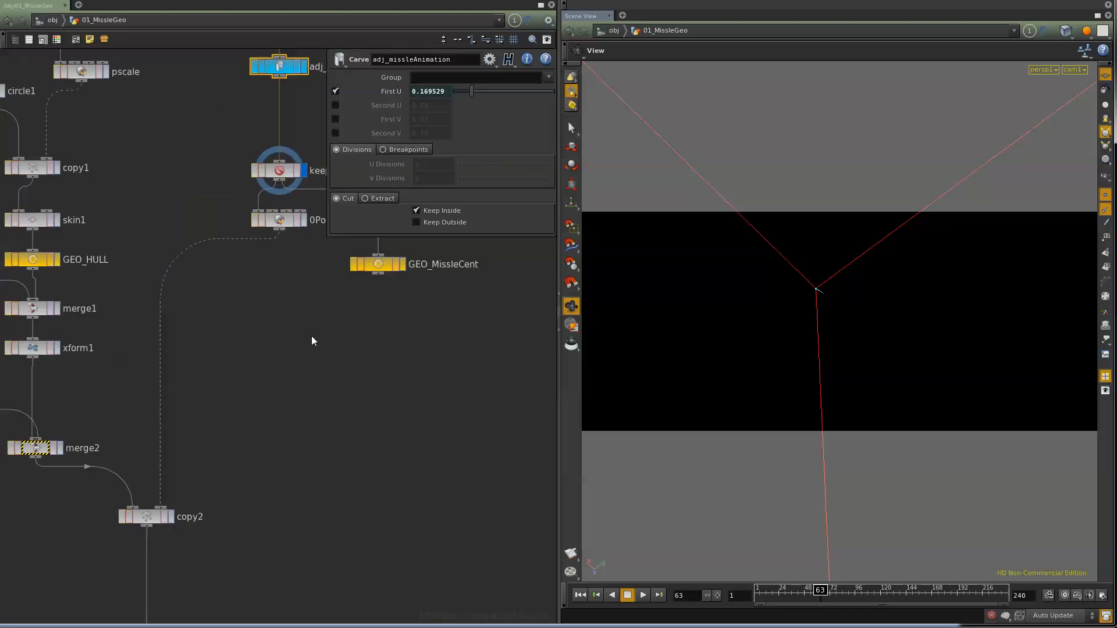
pyautogui.click(288, 221)
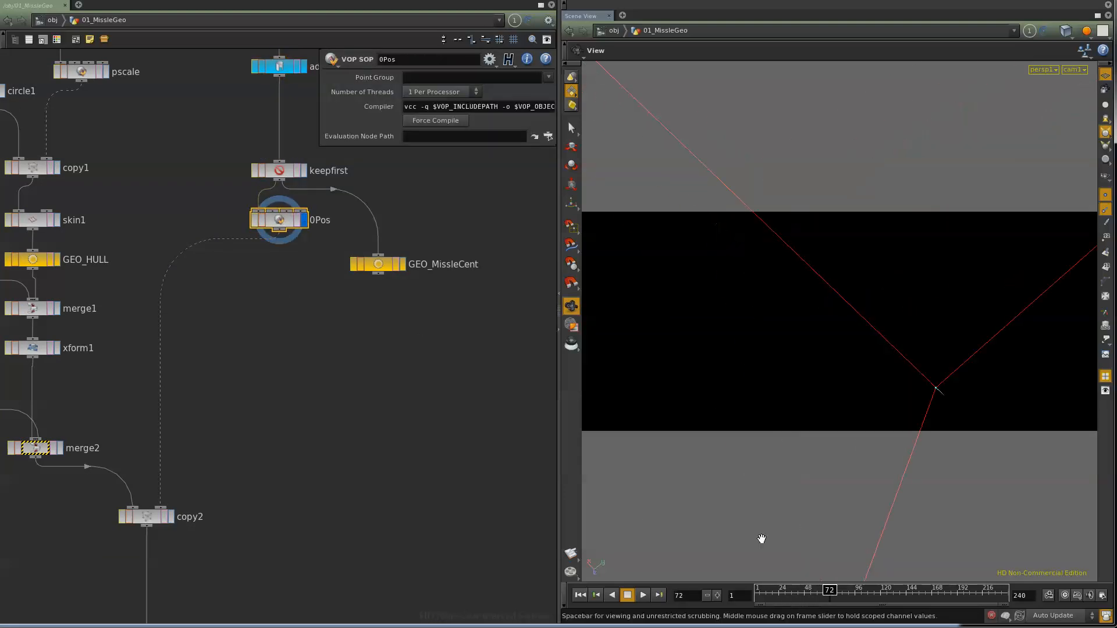
pyautogui.doubleClick(275, 222)
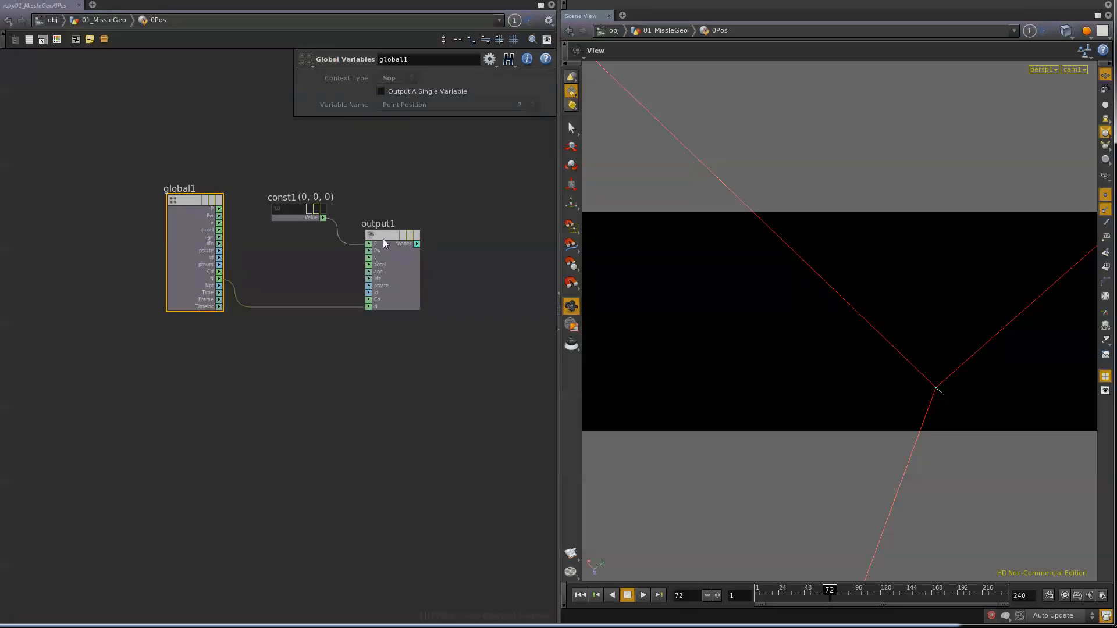
pyautogui.click(115, 23)
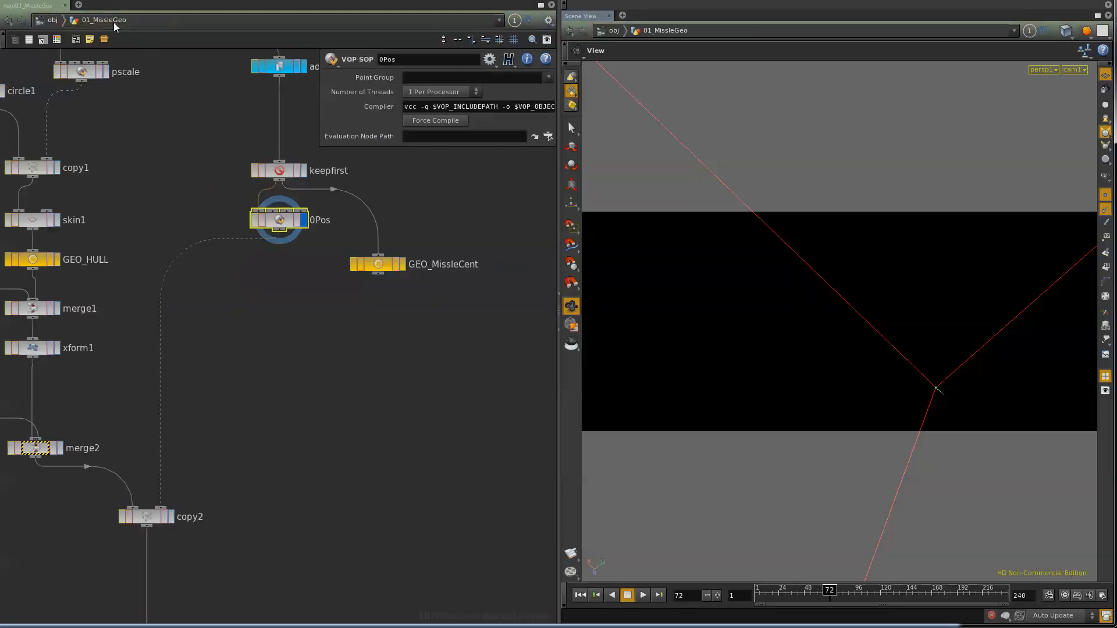
# Step: Go to frame 54 and display the copy2 node's result in a free perspective view
pyautogui.moveTo(828, 596); pyautogui.dragTo(808, 612)
pyautogui.moveTo(202, 581); pyautogui.dragTo(291, 524, button='middle')
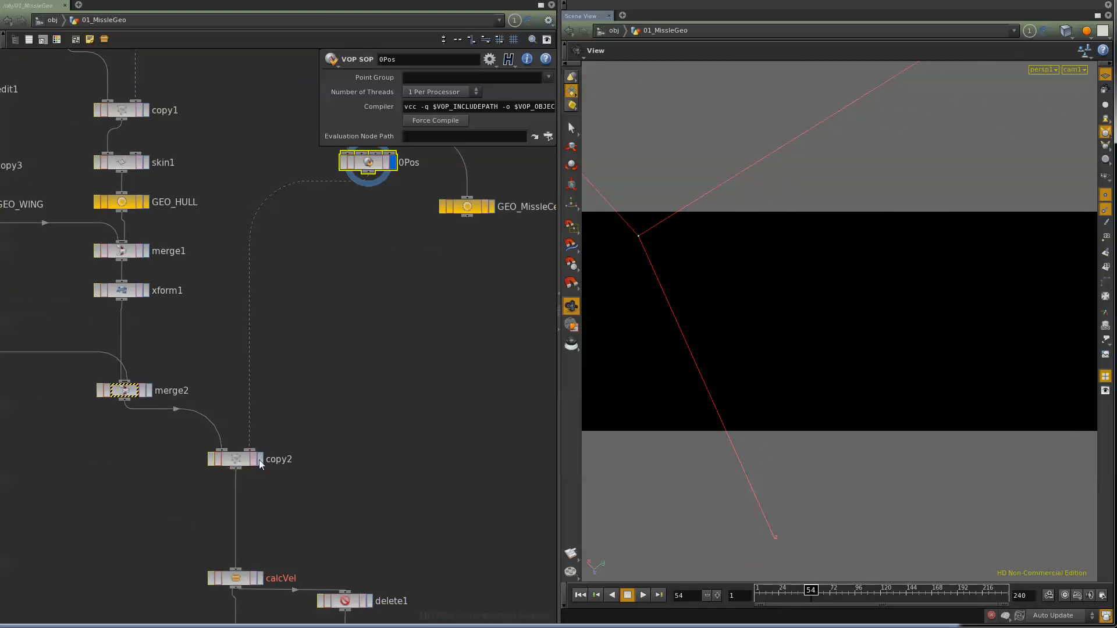
pyautogui.click(240, 459)
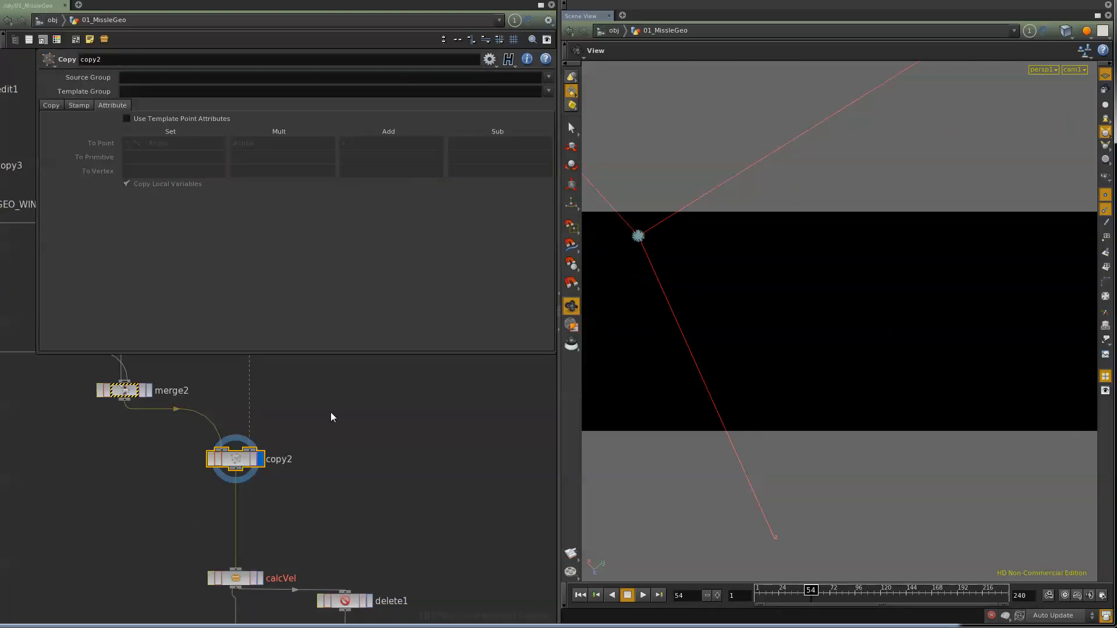
pyautogui.moveTo(609, 303)
pyautogui.mouseDown()
pyautogui.moveTo(629, 294)
pyautogui.moveTo(815, 357)
pyautogui.moveTo(785, 327)
pyautogui.mouseUp()
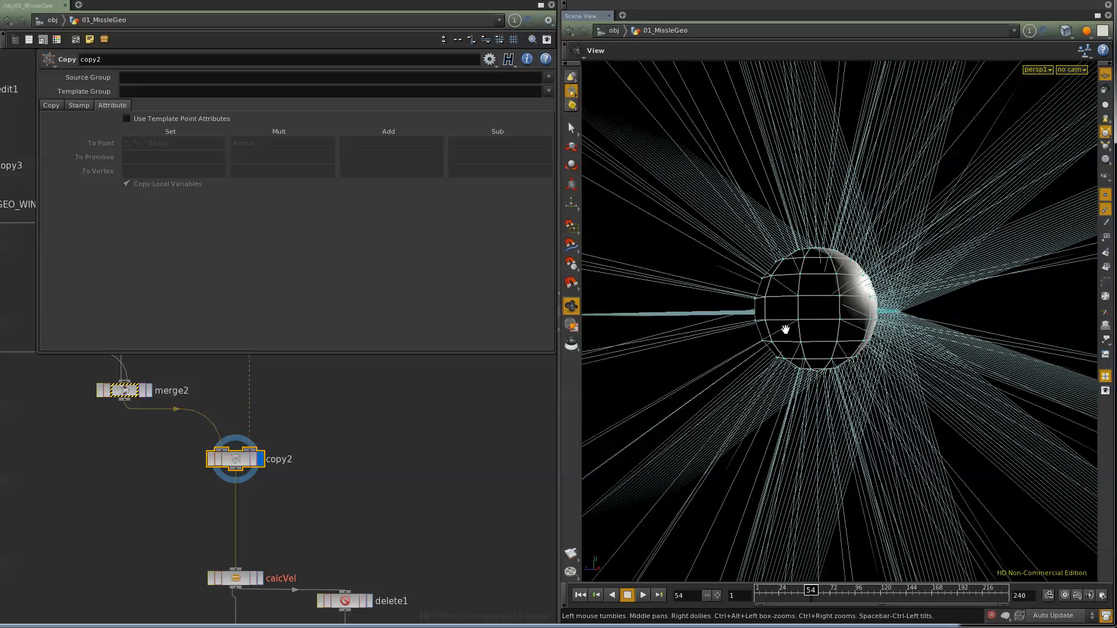
# Step: Display the OUT null and examine the missile geometry and its normals from several angles
pyautogui.moveTo(355, 512); pyautogui.dragTo(303, 431, button='middle')
pyautogui.click(231, 512)
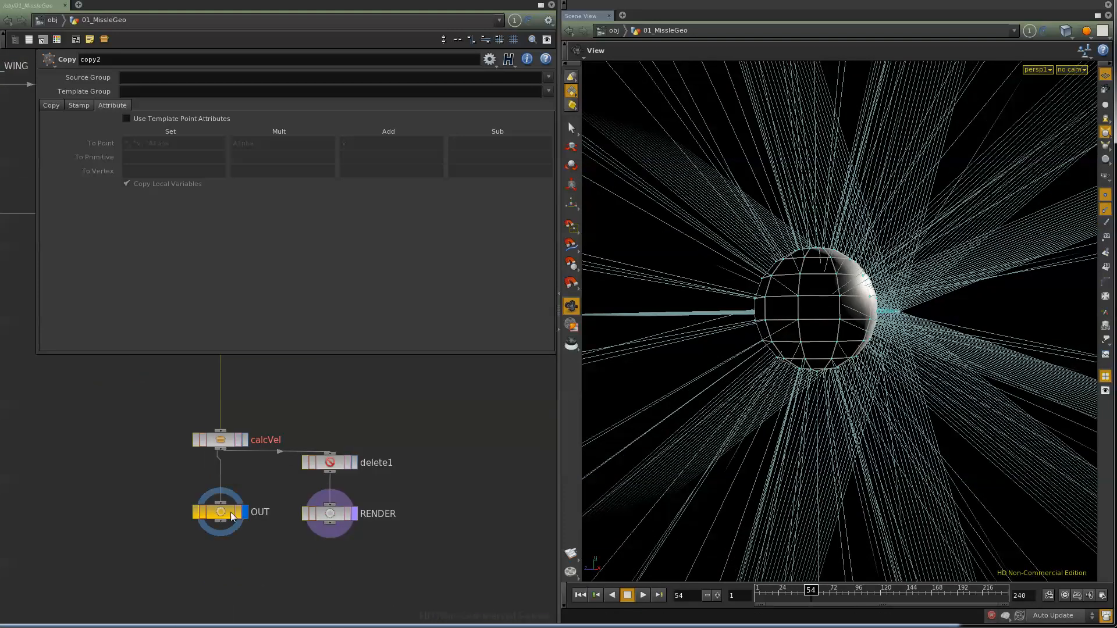
pyautogui.moveTo(334, 288); pyautogui.dragTo(410, 508, button='middle')
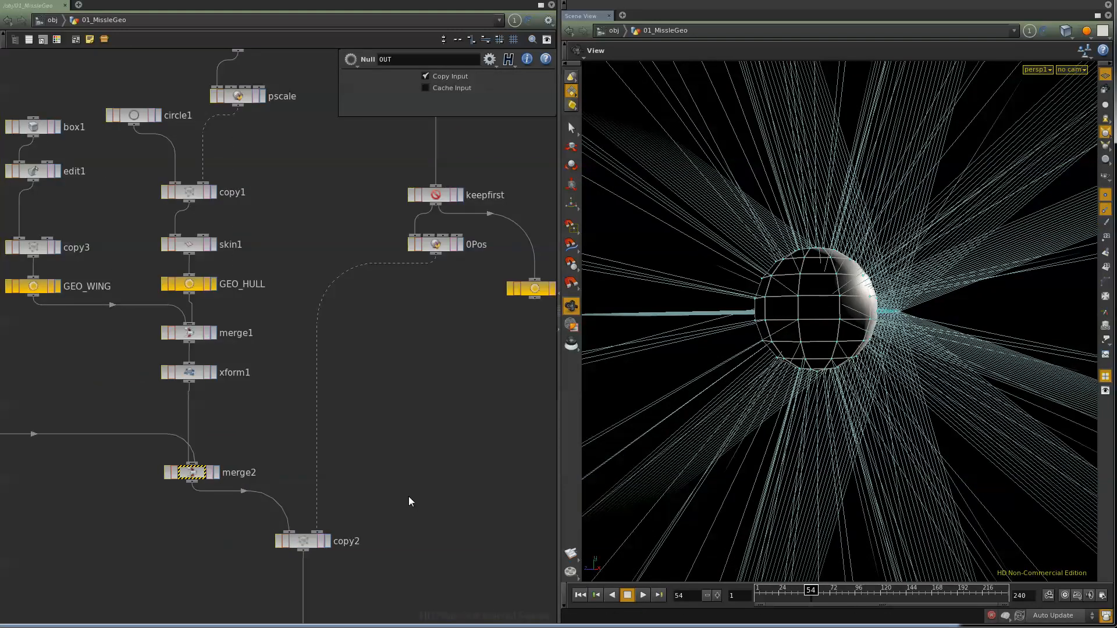
pyautogui.moveTo(672, 425); pyautogui.dragTo(739, 323)
pyautogui.moveTo(739, 324); pyautogui.dragTo(980, 336, button='right')
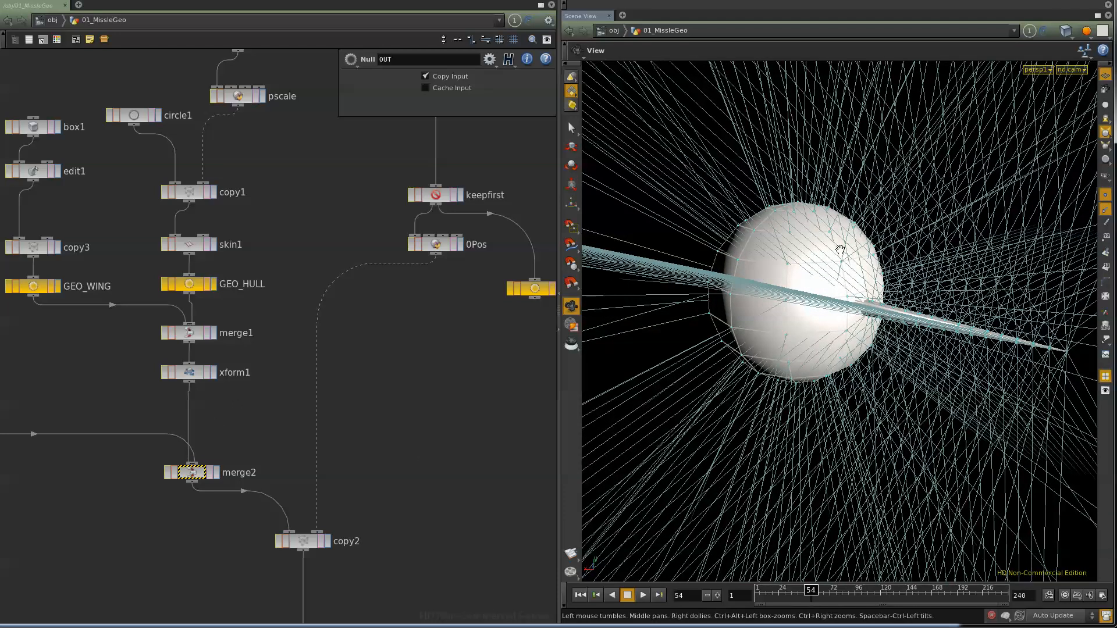
pyautogui.moveTo(867, 263); pyautogui.dragTo(838, 381)
pyautogui.moveTo(838, 382); pyautogui.dragTo(848, 444, button='right')
pyautogui.moveTo(848, 444); pyautogui.dragTo(814, 373)
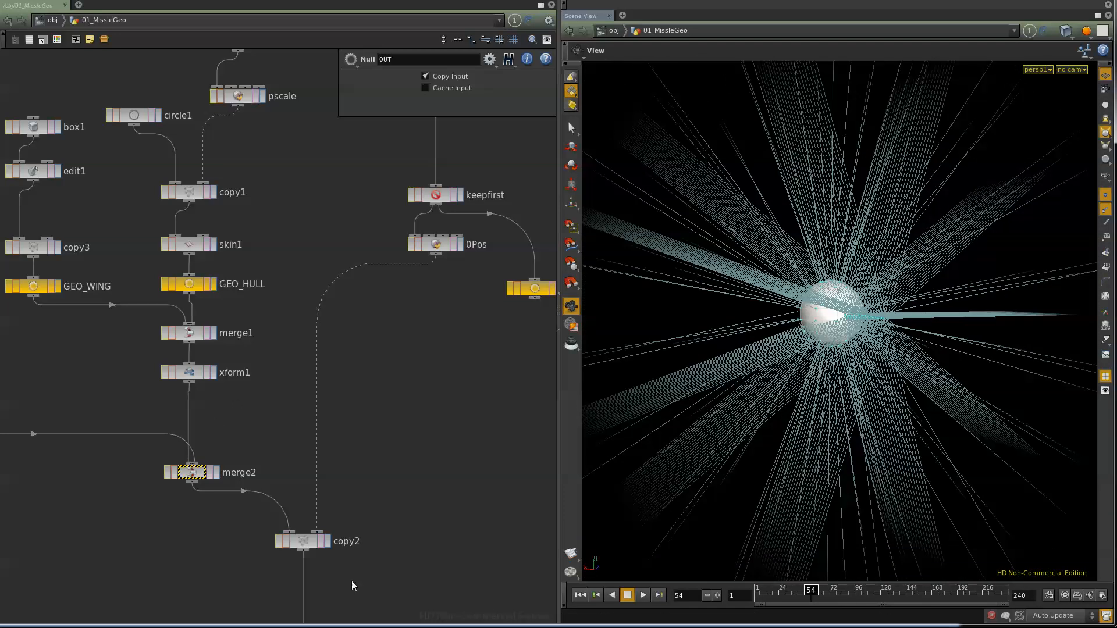
# Step: Select and display the merge2 node to view the missile geometry before it is copied
pyautogui.moveTo(349, 586); pyautogui.dragTo(331, 432, button='middle')
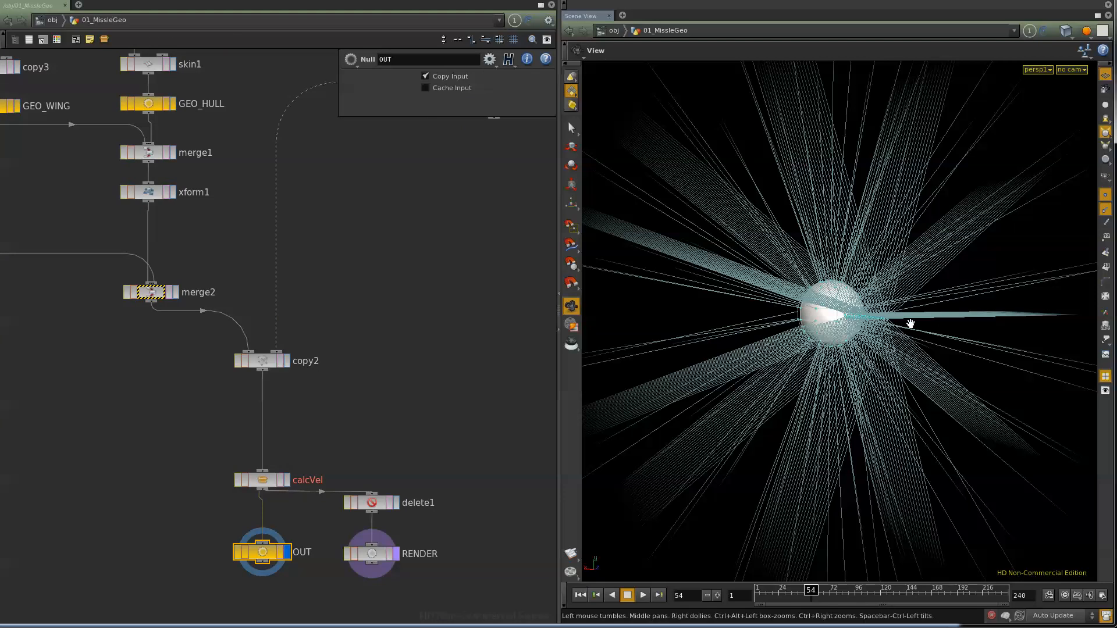
pyautogui.moveTo(222, 250); pyautogui.dragTo(359, 443, button='middle')
pyautogui.click(287, 505)
pyautogui.click(268, 508)
pyautogui.moveTo(498, 470); pyautogui.dragTo(376, 494, button='middle')
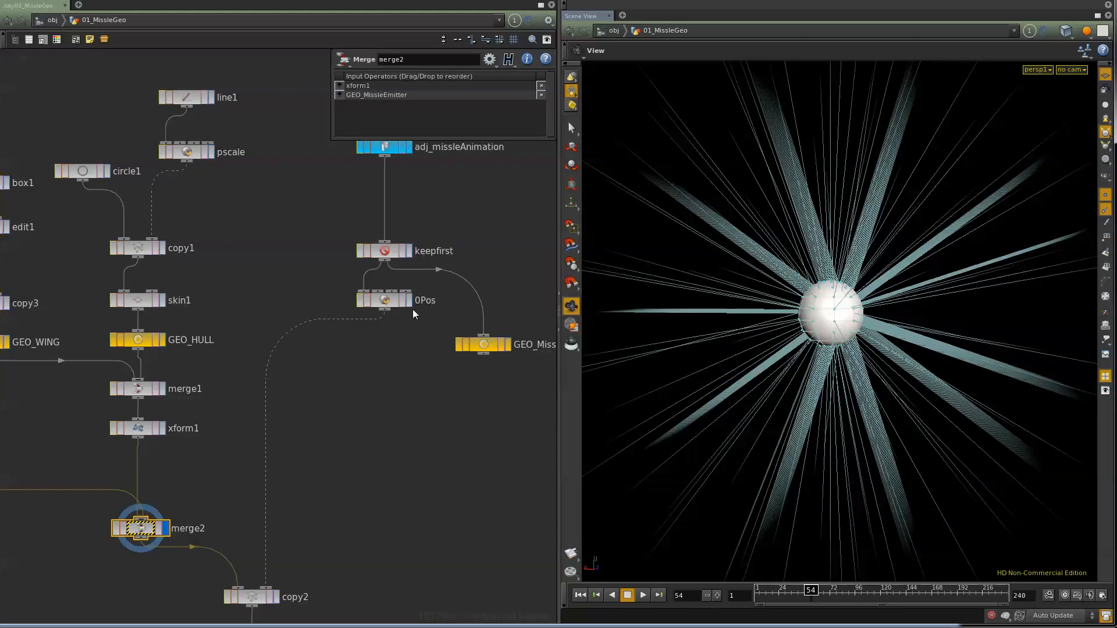
# Step: Display the 0Pos template point and compare it with the copy2 result
pyautogui.click(410, 303)
pyautogui.click(382, 301)
pyautogui.moveTo(304, 574); pyautogui.dragTo(307, 436, button='middle')
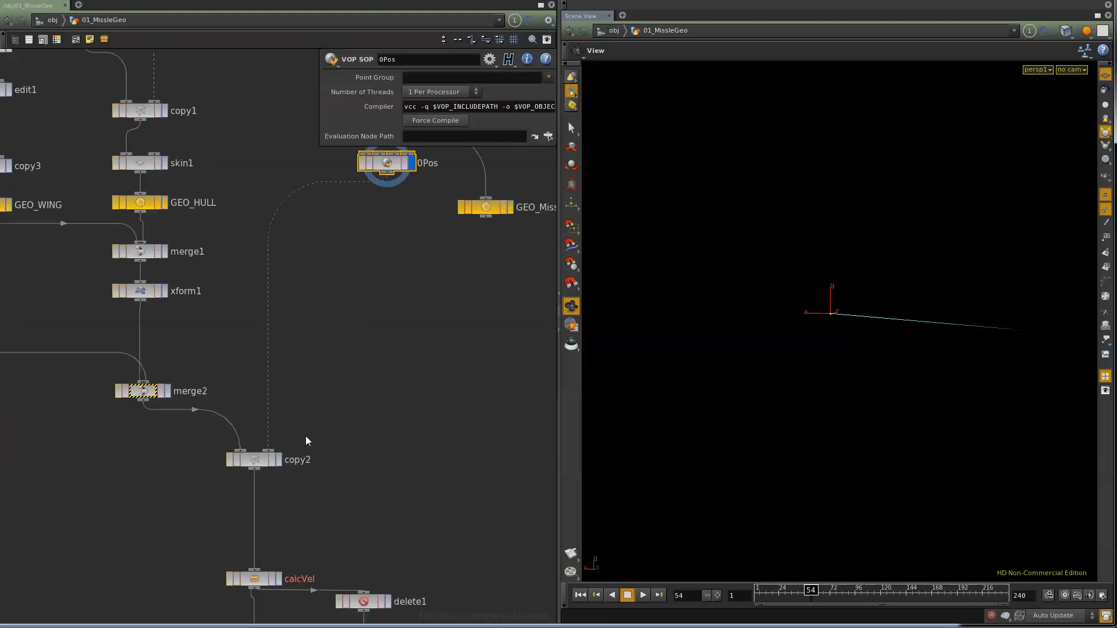
pyautogui.click(278, 460)
# Step: Display the calcVel node, then select the OUT null and leave it as the displayed node
pyautogui.moveTo(291, 493); pyautogui.dragTo(287, 415, button='middle')
pyautogui.click(274, 501)
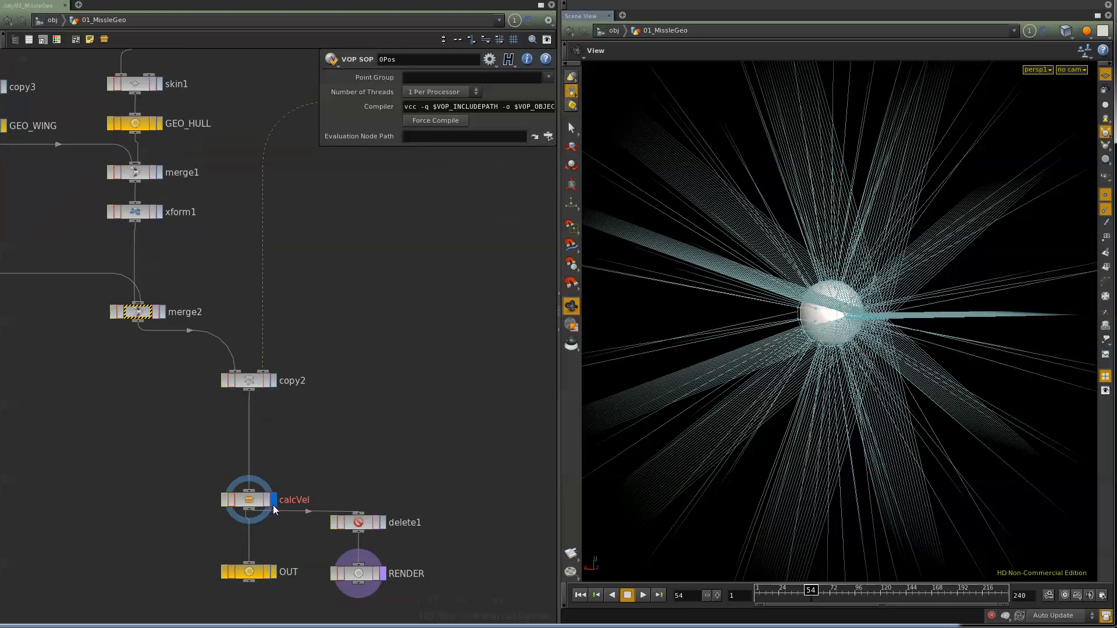
pyautogui.click(275, 572)
pyautogui.click(250, 573)
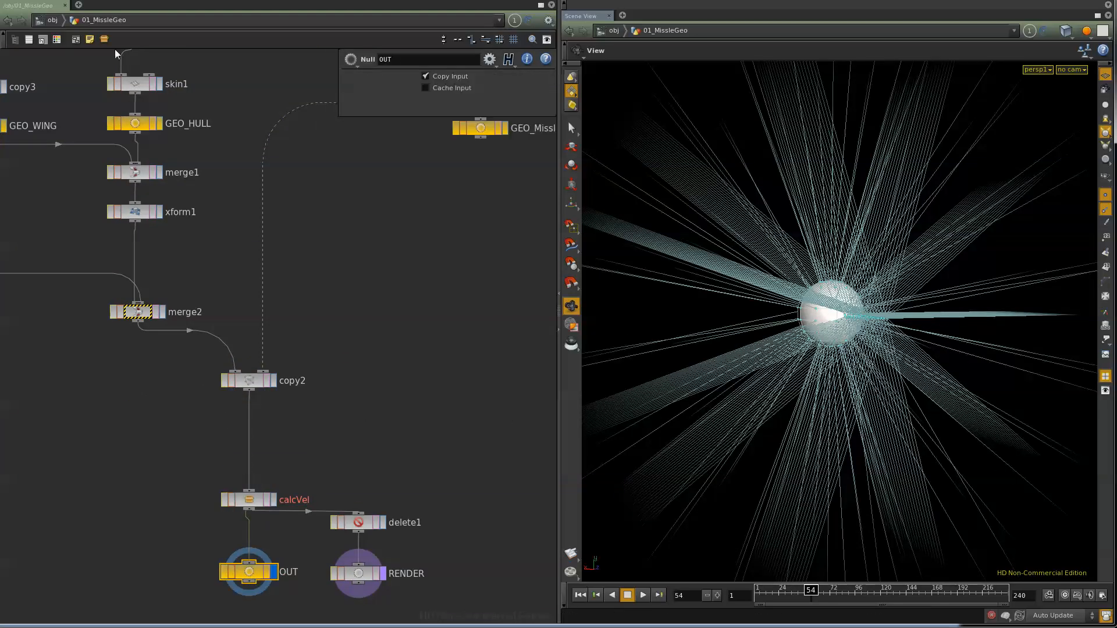
# Step: Return to object level and turn off the display of 01_MissleGeo
pyautogui.click(48, 20)
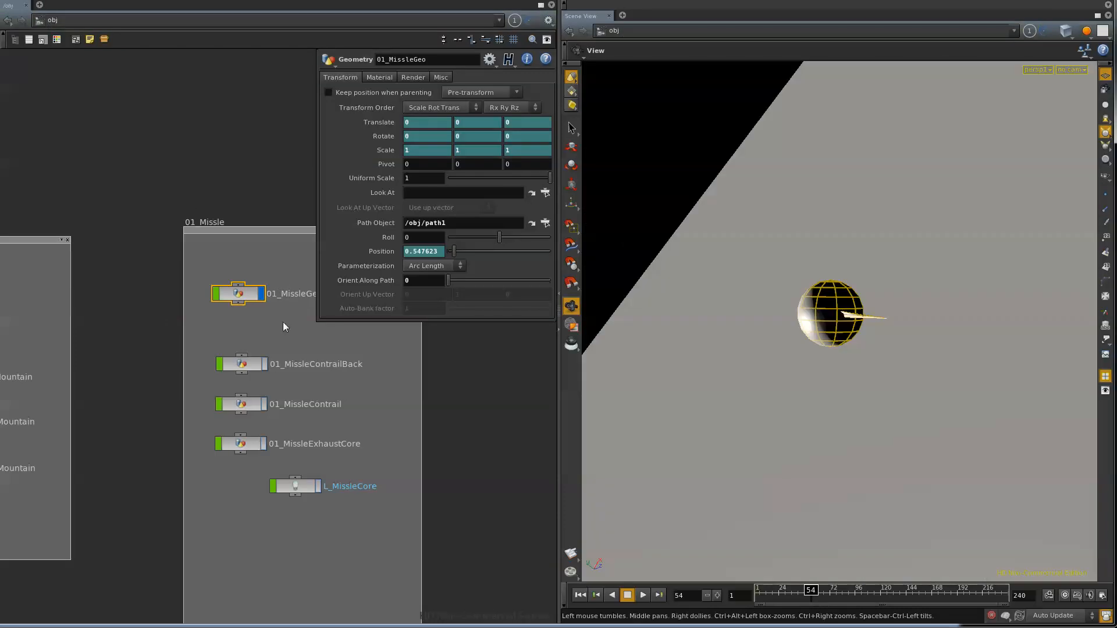
pyautogui.click(262, 296)
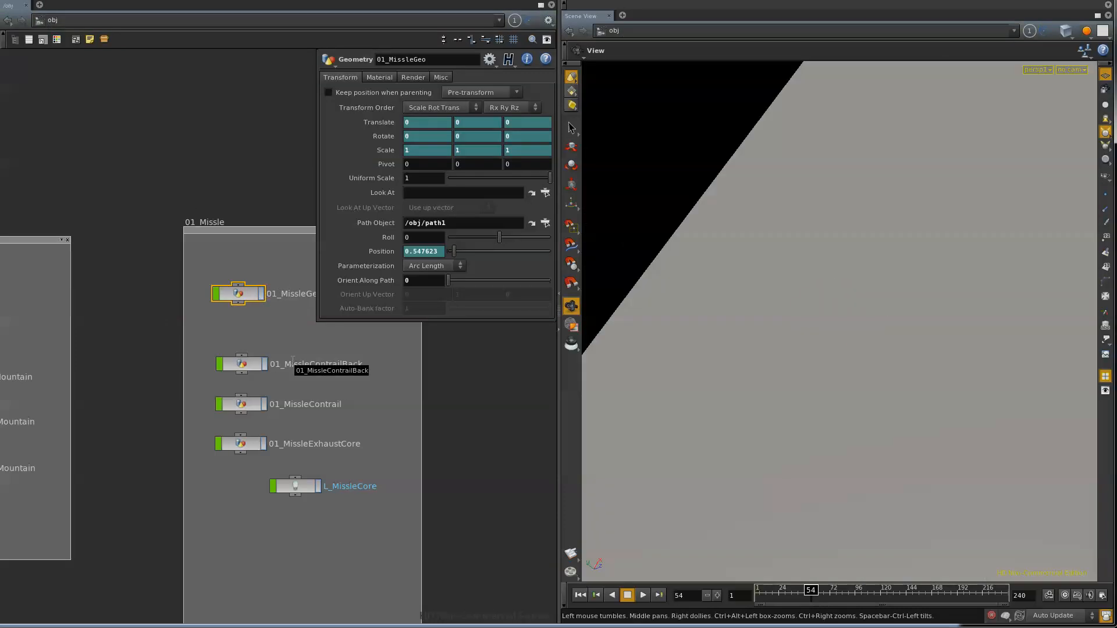
# Step: Look through cam1 in the viewport and turn on the display of the environment ground and mountain objects
pyautogui.moveTo(778, 387); pyautogui.dragTo(759, 317)
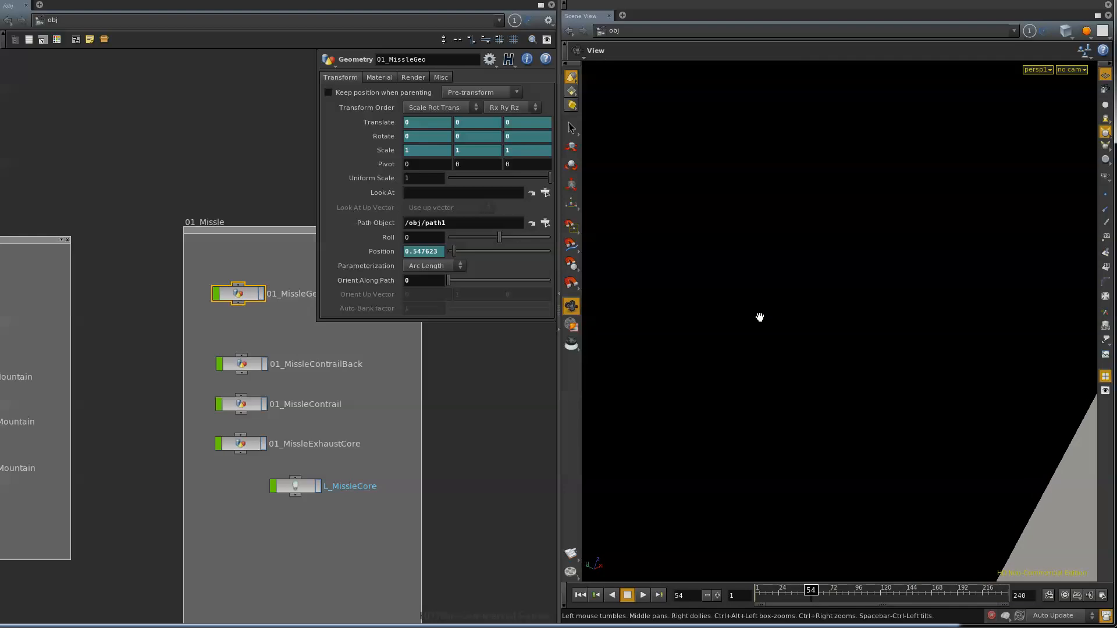
pyautogui.moveTo(767, 387); pyautogui.dragTo(635, 440, button='right')
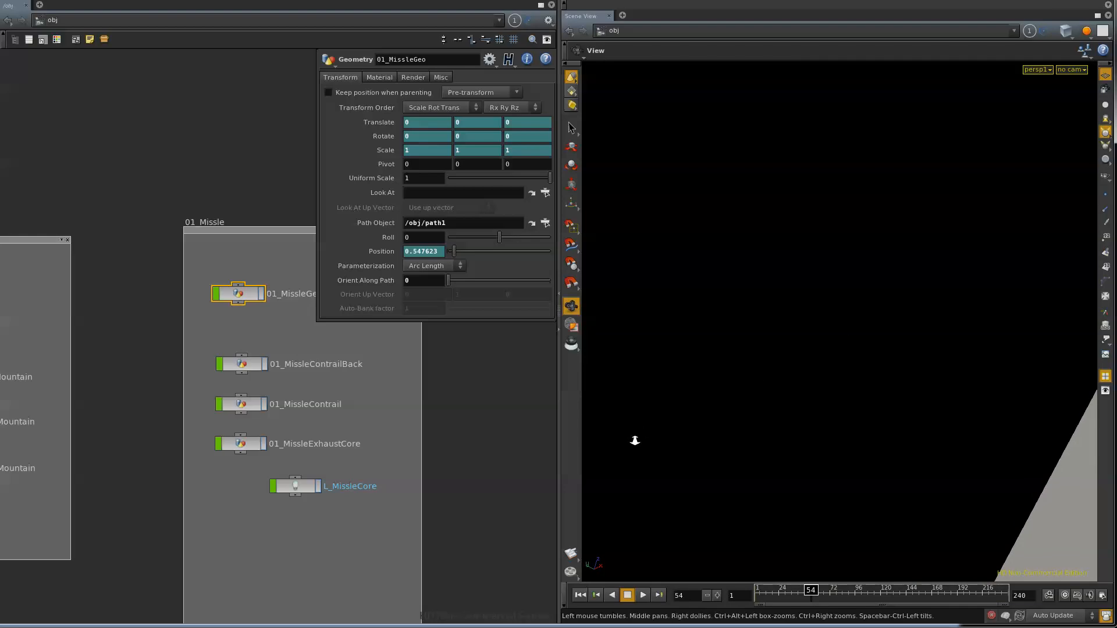
pyautogui.click(1072, 71)
pyautogui.click(1075, 122)
pyautogui.moveTo(168, 445); pyautogui.dragTo(346, 436, button='middle')
pyautogui.click(129, 412)
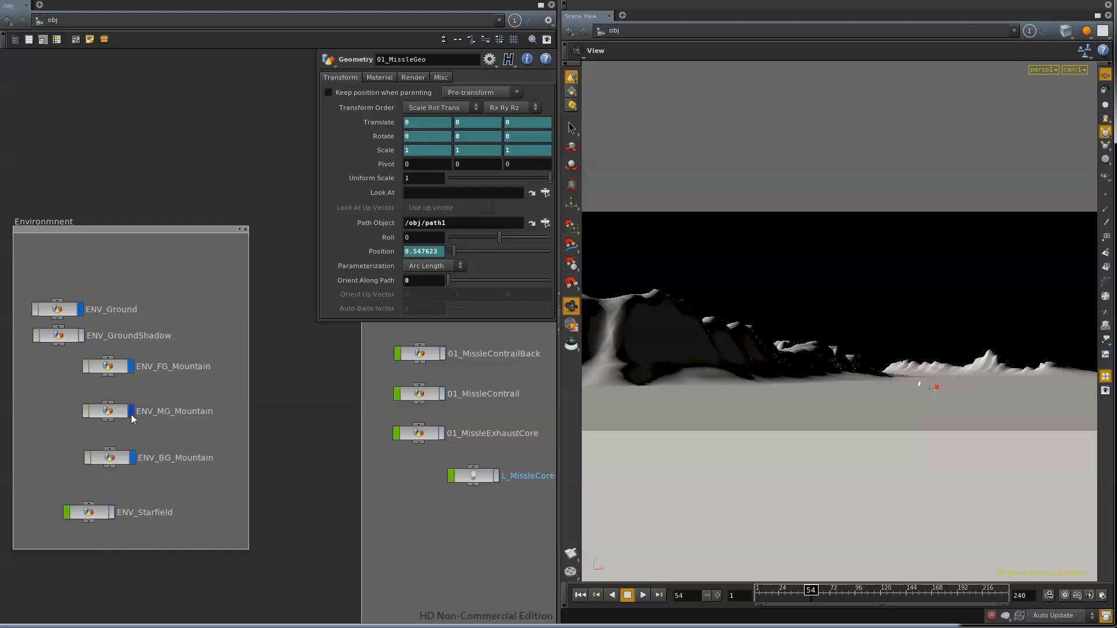
# Step: Go back to the 01_Missle group and open the network inside 01_MissleContrailBack
pyautogui.moveTo(304, 523); pyautogui.dragTo(266, 511, button='middle')
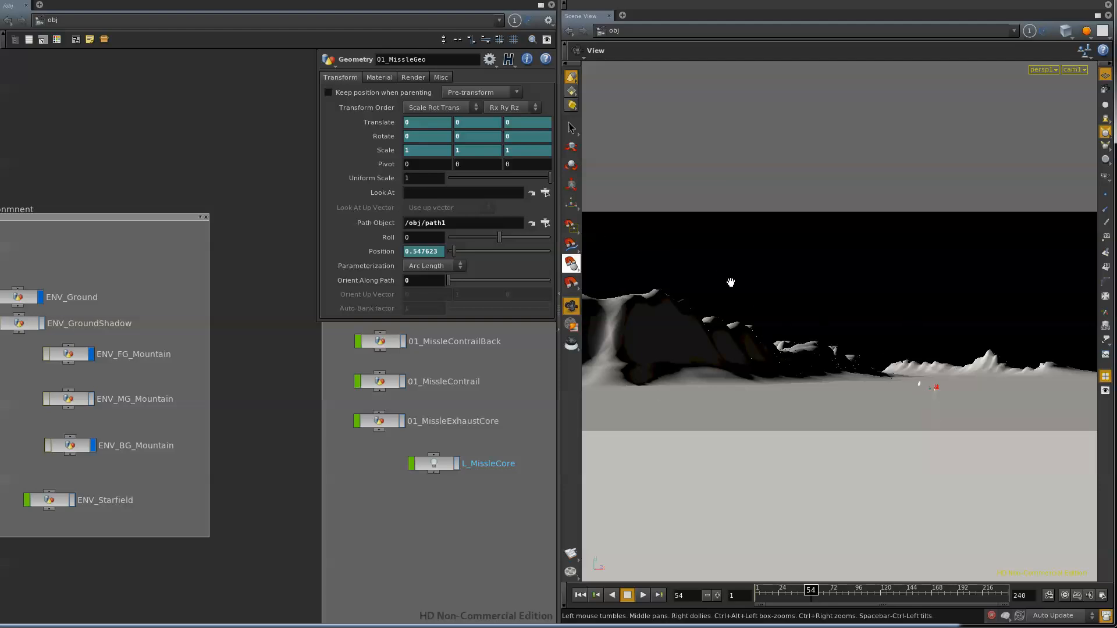
pyautogui.moveTo(274, 456); pyautogui.dragTo(190, 476, button='middle')
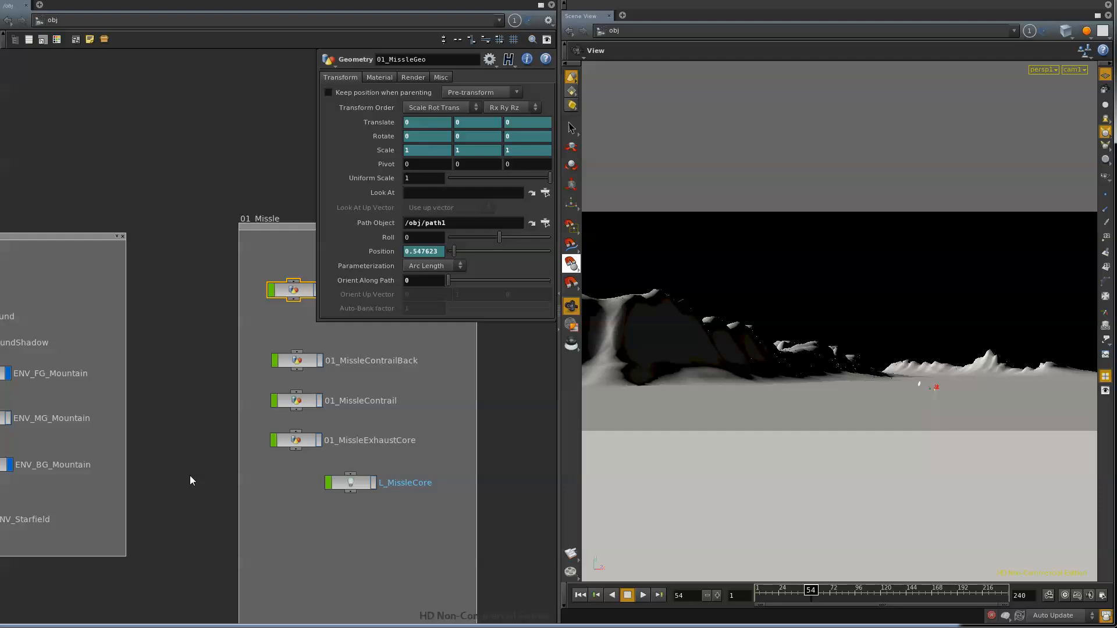
pyautogui.moveTo(179, 470); pyautogui.dragTo(131, 505, button='middle')
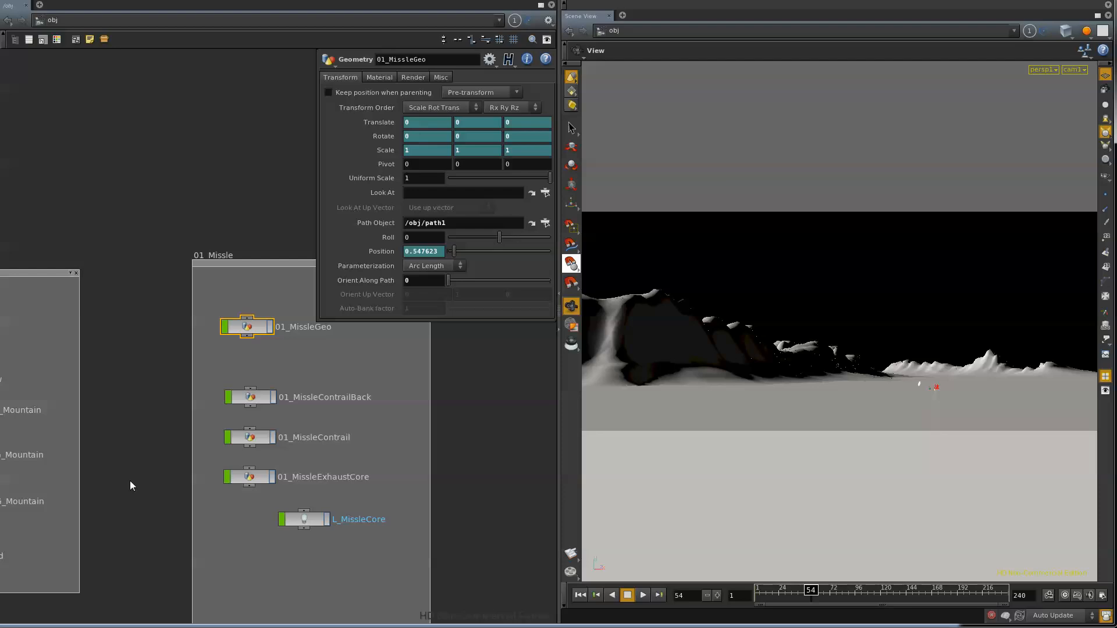
pyautogui.moveTo(120, 517); pyautogui.dragTo(111, 468, button='middle')
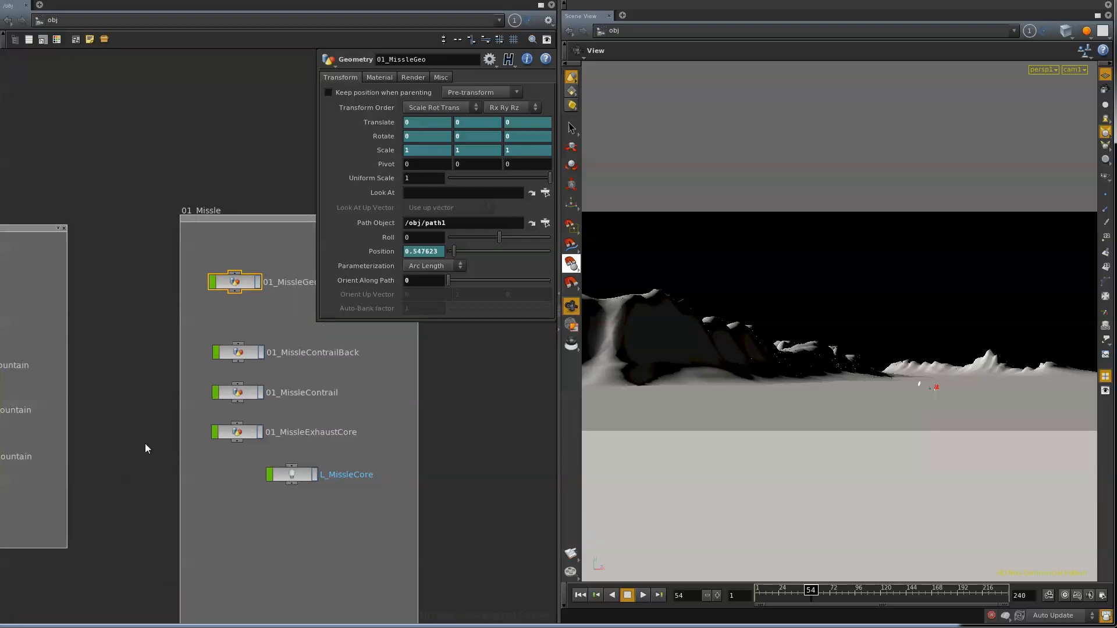
pyautogui.click(242, 354)
pyautogui.doubleClick(237, 354)
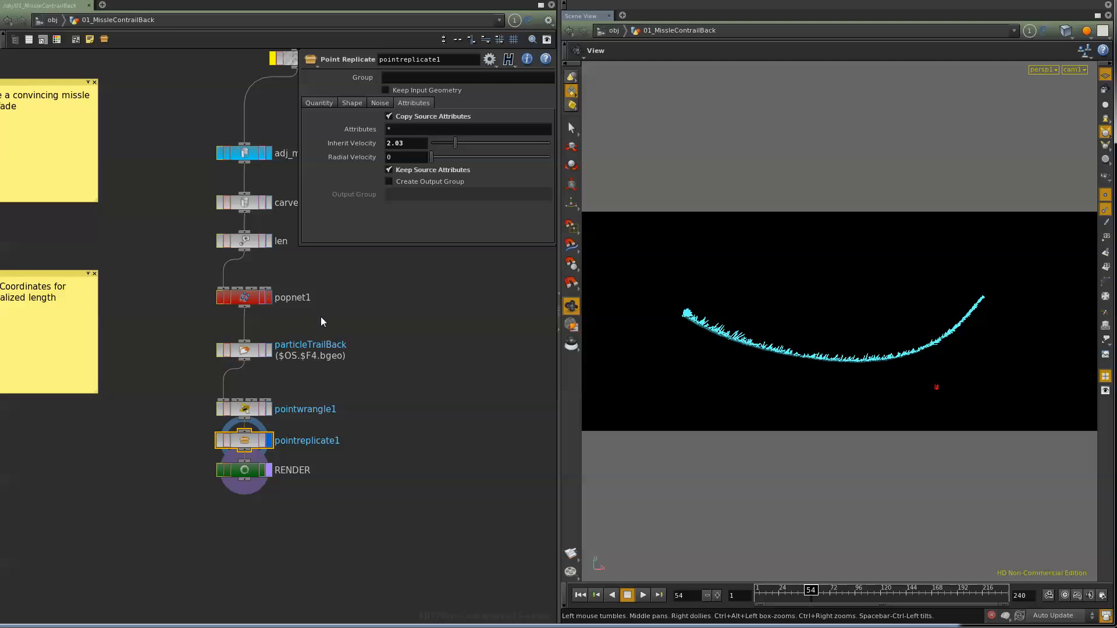
# Step: Select the mergePath, sort1 and resample1 nodes at the start of the contrail network
pyautogui.moveTo(320, 317); pyautogui.dragTo(263, 476, button='middle')
pyautogui.moveTo(217, 325); pyautogui.dragTo(220, 242, button='middle')
pyautogui.moveTo(143, 110); pyautogui.dragTo(174, 206)
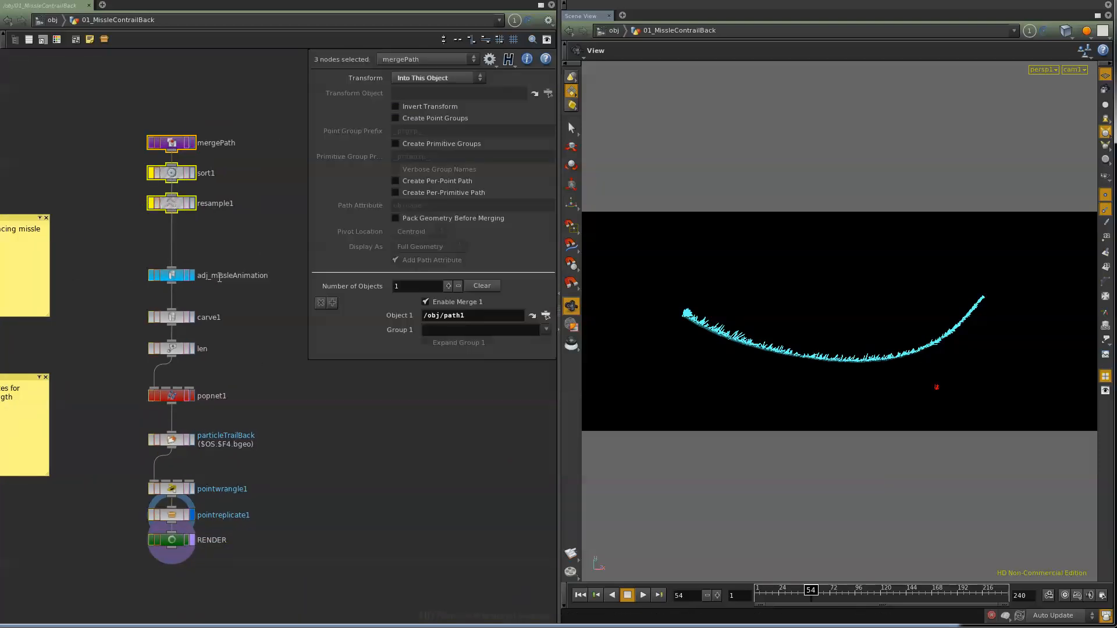
# Step: Show the full First U expression of the adj_missleAnimation carve and scrub the timeline to frame 76
pyautogui.click(177, 320)
pyautogui.click(174, 278)
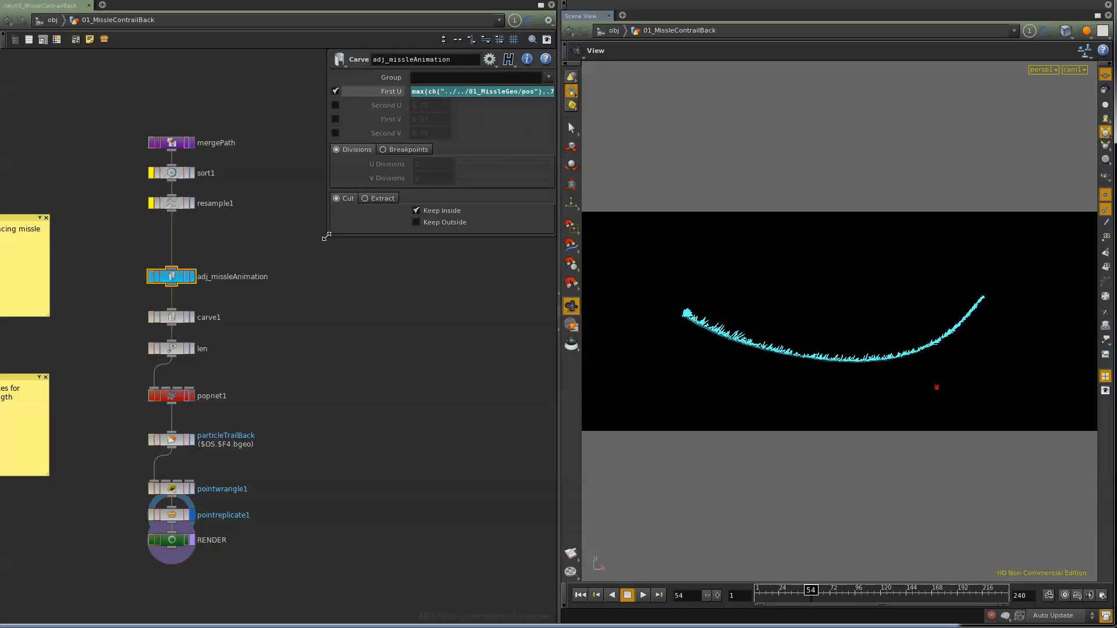
pyautogui.moveTo(326, 237); pyautogui.dragTo(269, 246)
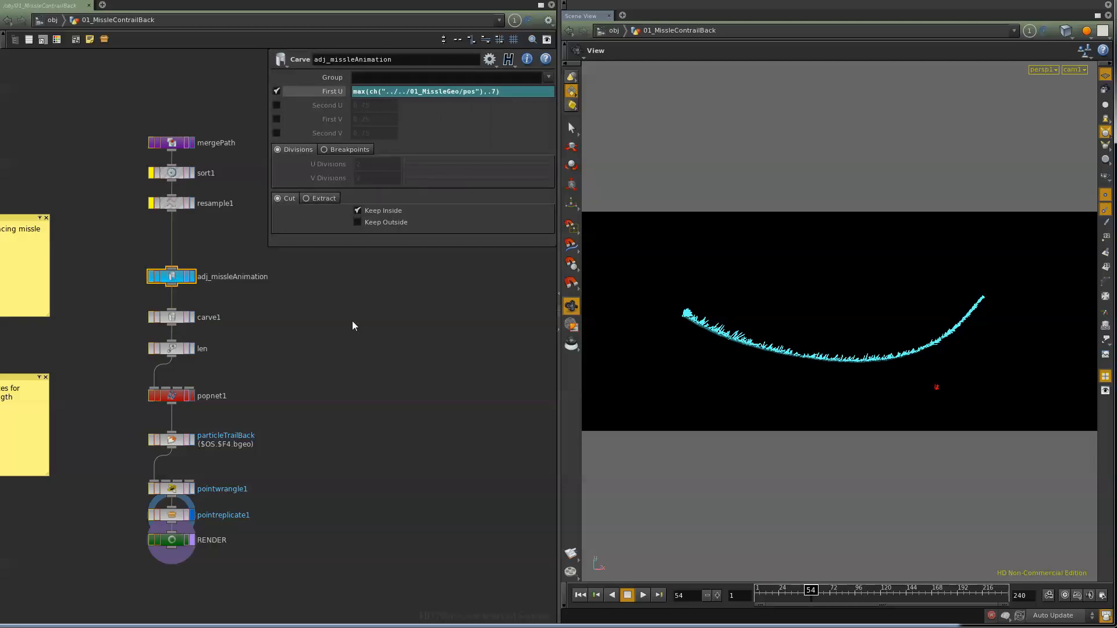
pyautogui.click(814, 592)
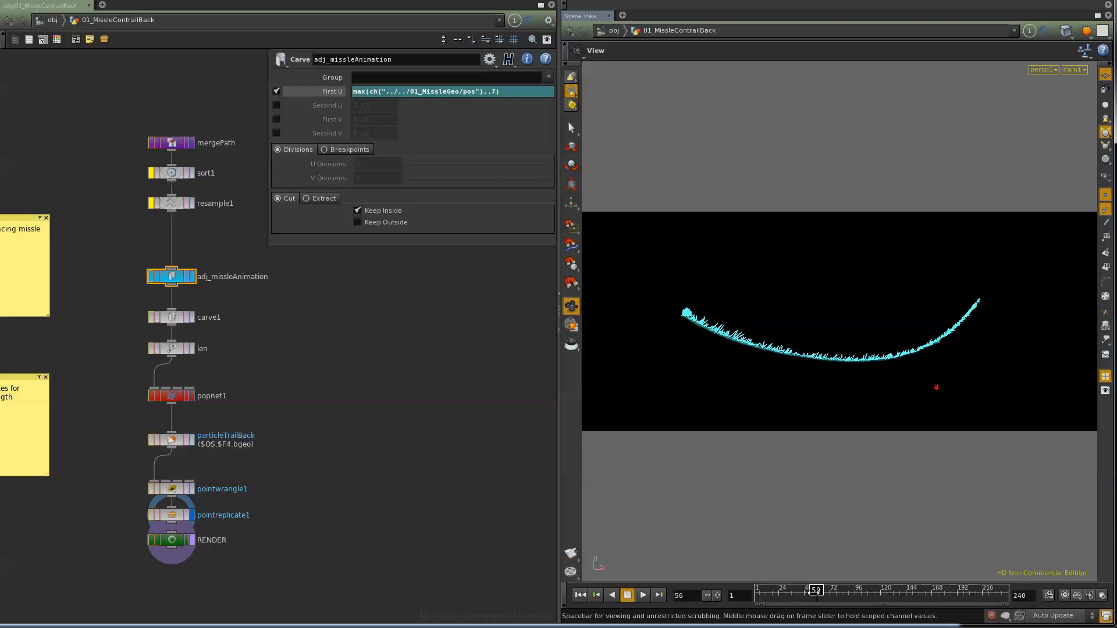
pyautogui.moveTo(813, 592)
pyautogui.mouseDown()
pyautogui.moveTo(846, 592)
pyautogui.moveTo(744, 598)
pyautogui.moveTo(834, 596)
pyautogui.mouseUp()
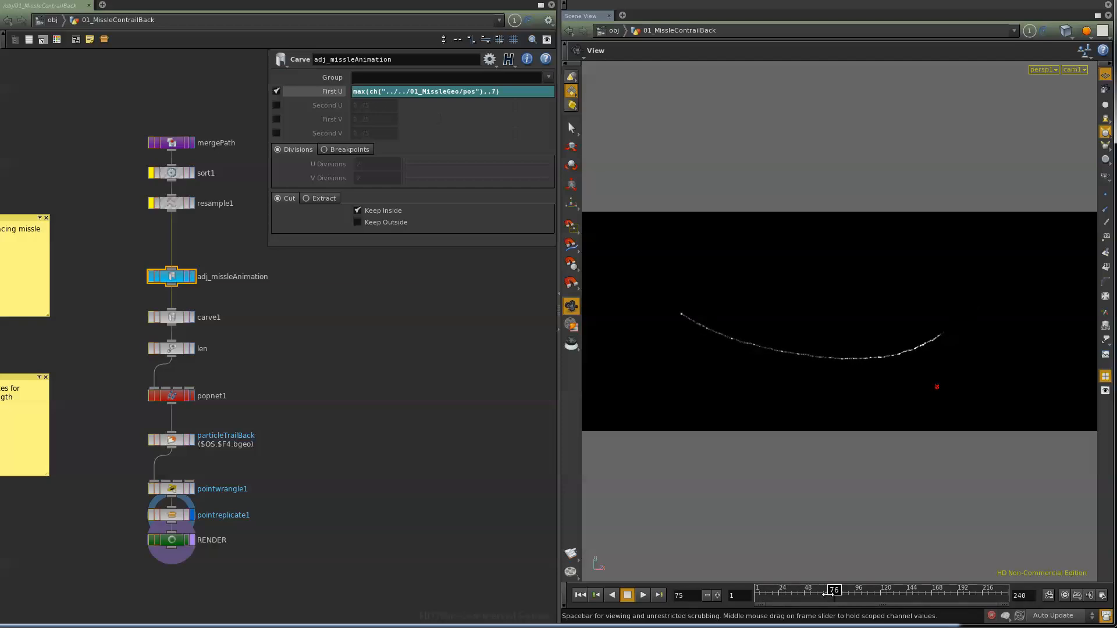
# Step: Examine the pointwrangle1 VEX code while scrubbing to frame 70, and view the pointreplicate1 attribute settings
pyautogui.click(173, 489)
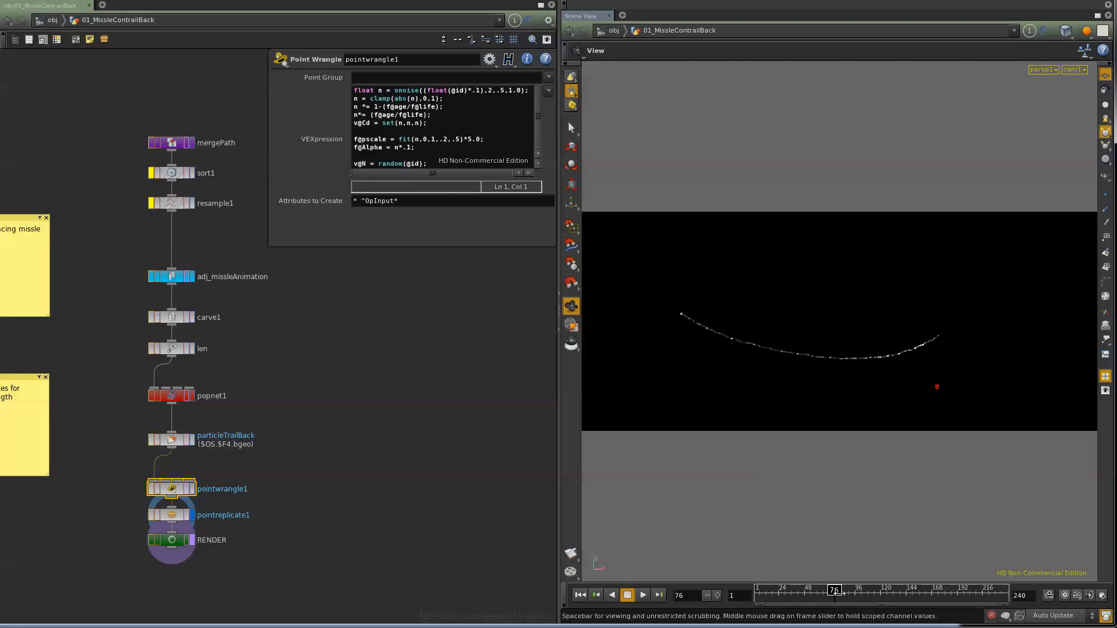
pyautogui.moveTo(846, 596)
pyautogui.mouseDown()
pyautogui.moveTo(806, 597)
pyautogui.moveTo(902, 615)
pyautogui.mouseUp()
pyautogui.moveTo(893, 623); pyautogui.dragTo(828, 620)
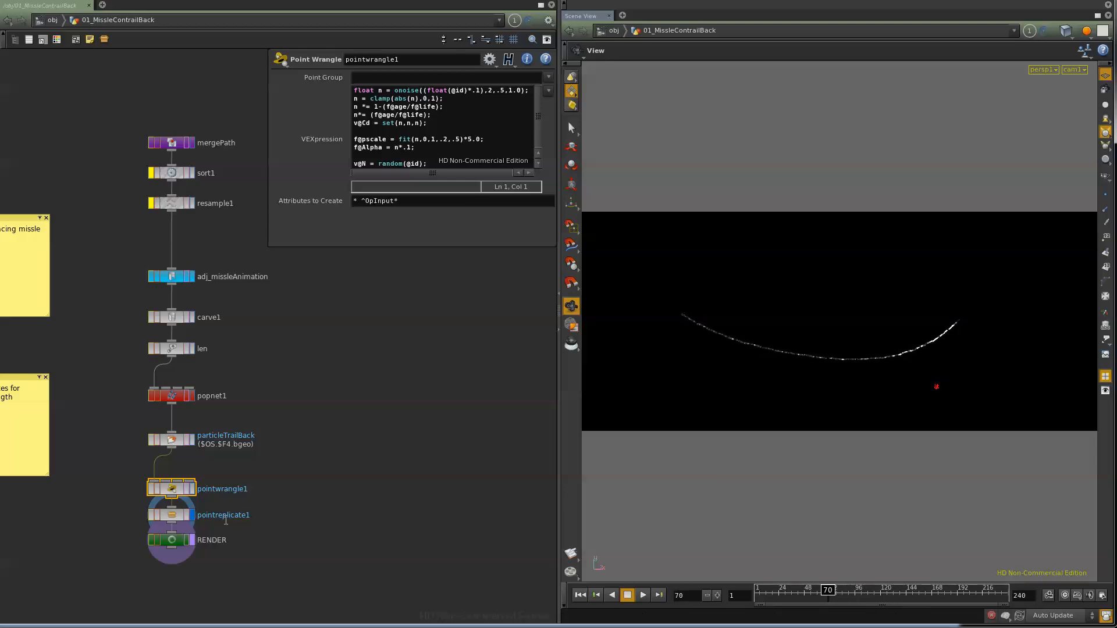
pyautogui.click(173, 518)
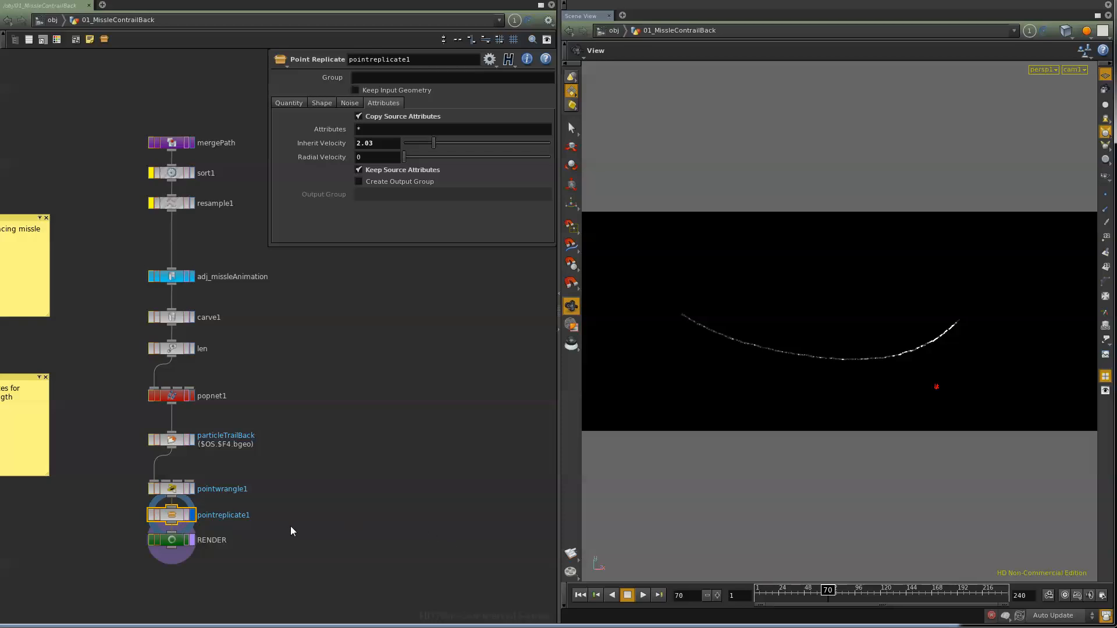
pyautogui.moveTo(294, 525); pyautogui.dragTo(398, 515, button='middle')
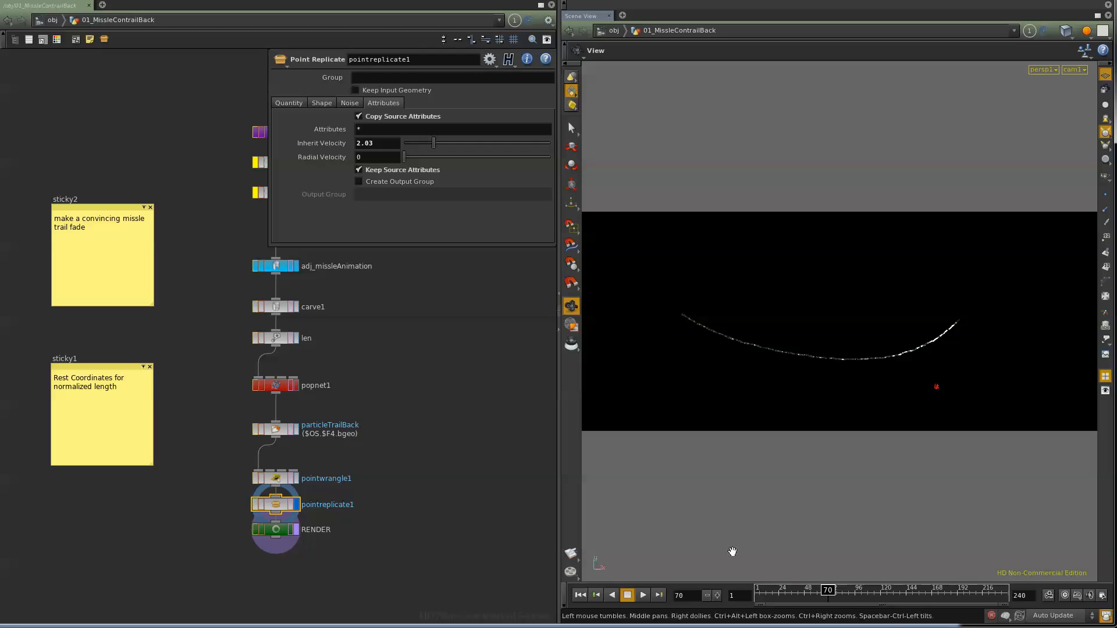
# Step: Return to object level, display 01_MissleContrailBack, and jump to its assigned /shop/Particles material
pyautogui.click(52, 21)
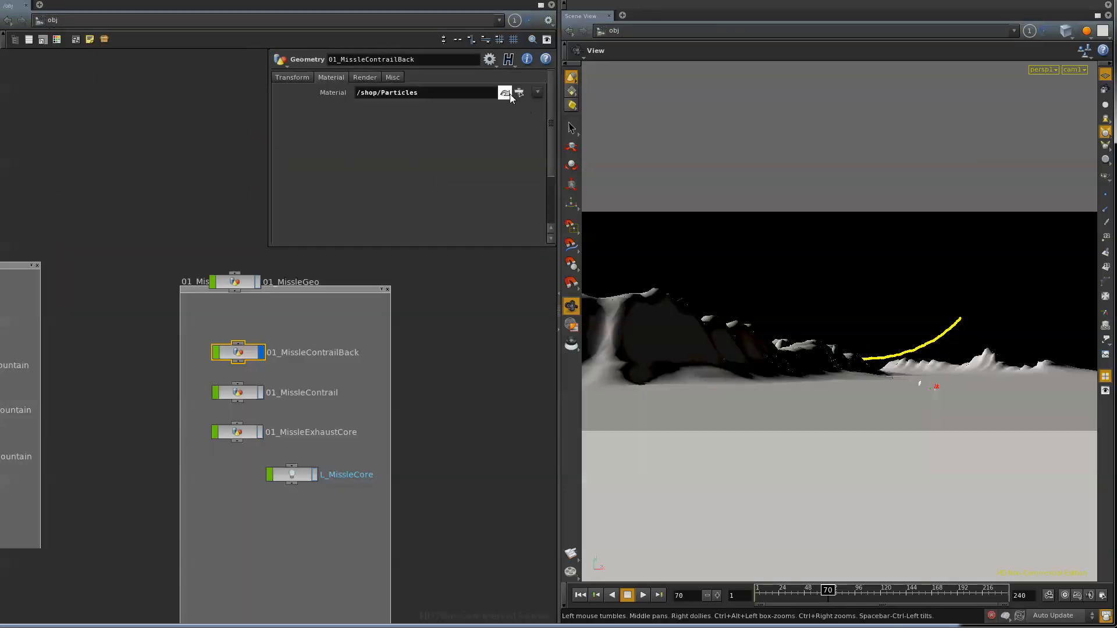
pyautogui.click(506, 93)
pyautogui.scroll(5, 188, 561)
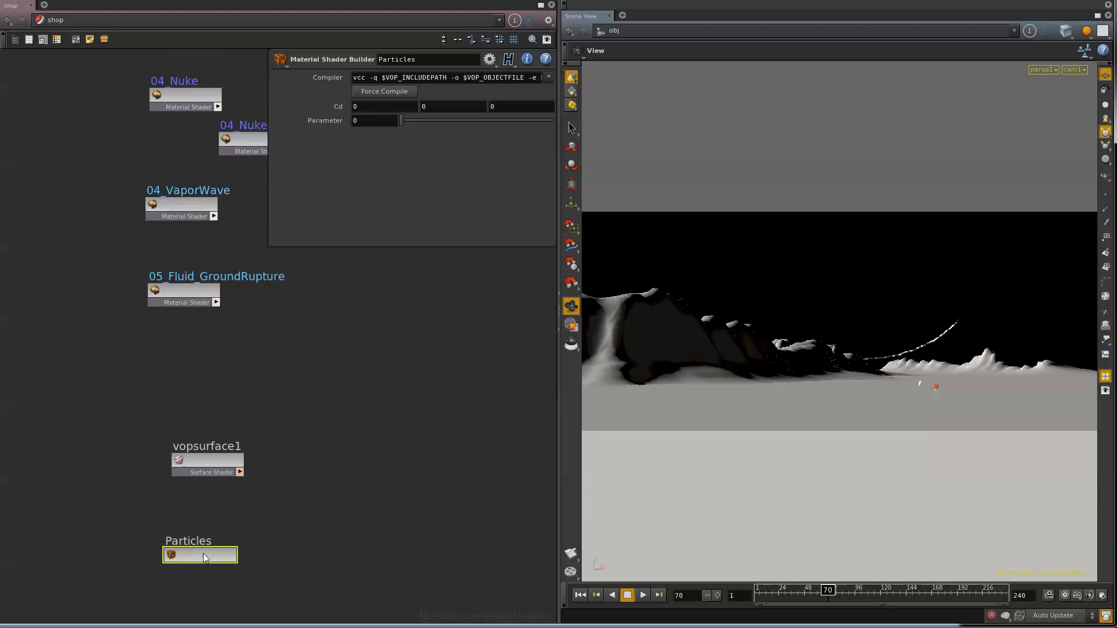
# Step: Open the Particles shader network and select the lighting1 node to view its lighting model settings
pyautogui.doubleClick(203, 554)
pyautogui.moveTo(285, 458); pyautogui.dragTo(254, 540, button='middle')
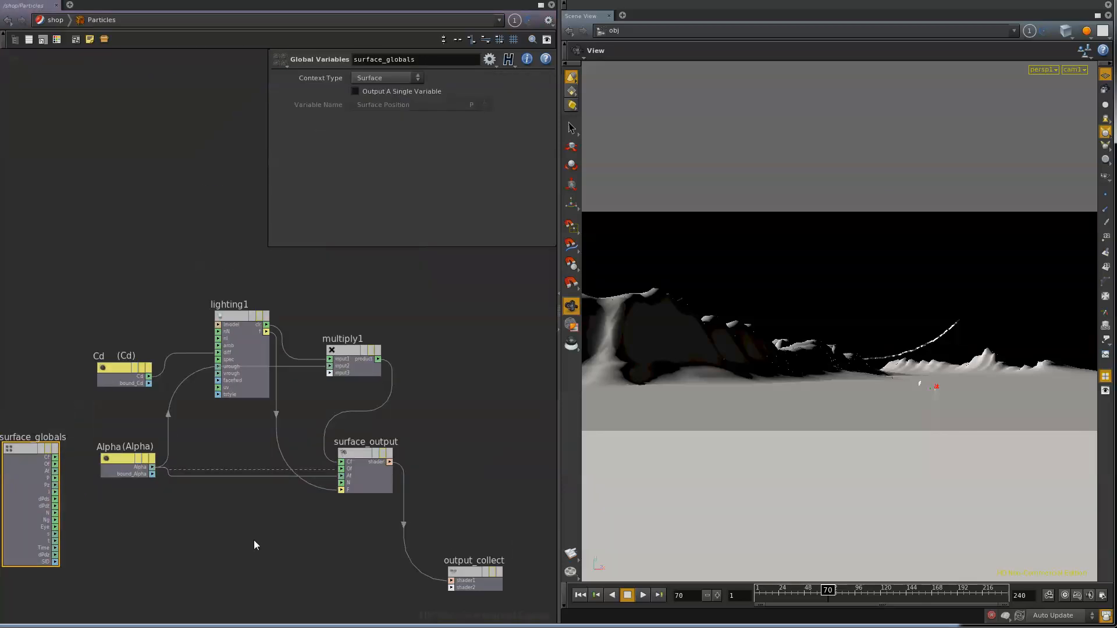
pyautogui.click(236, 319)
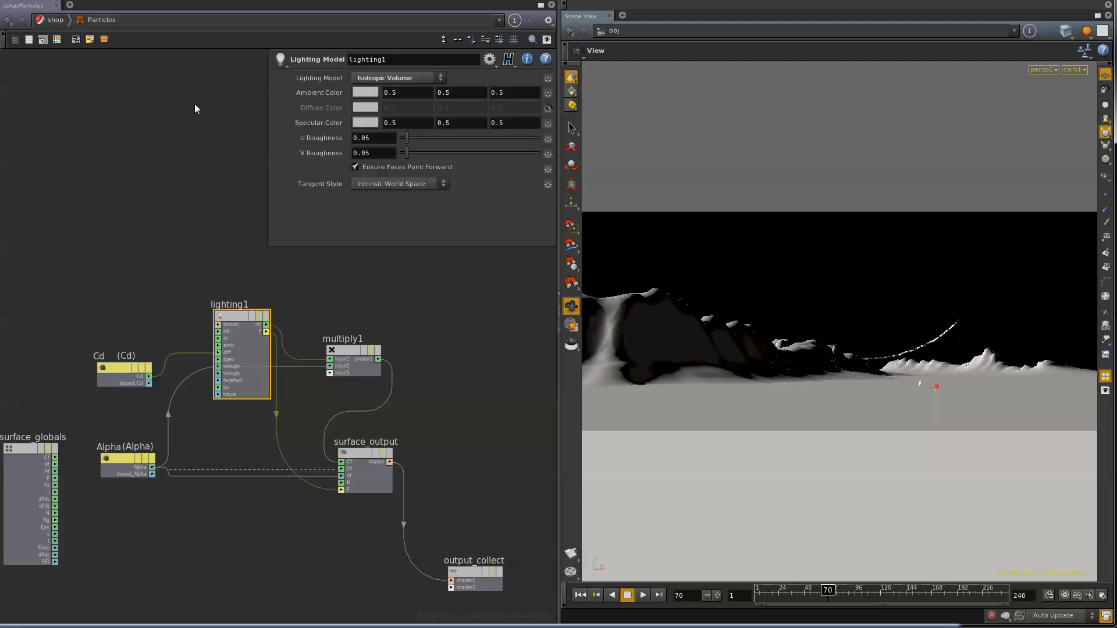
# Step: Go back to object level, turn off the display of 01_MissleContrailBack, and nudge the 01_MissleGeo node slightly
pyautogui.click(54, 21)
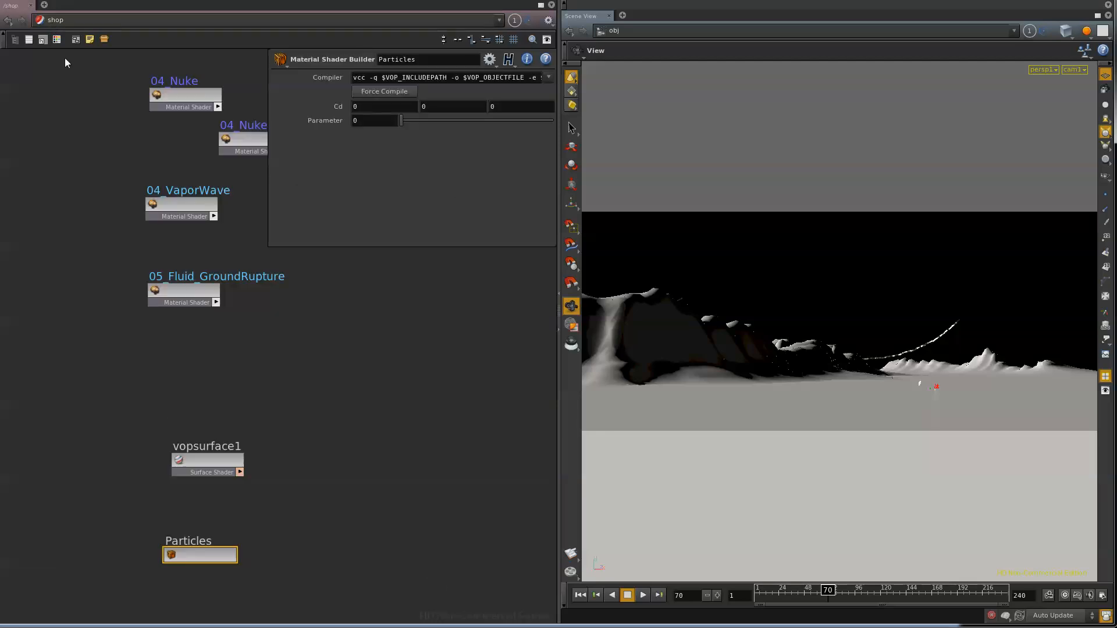
pyautogui.click(50, 23)
pyautogui.click(77, 62)
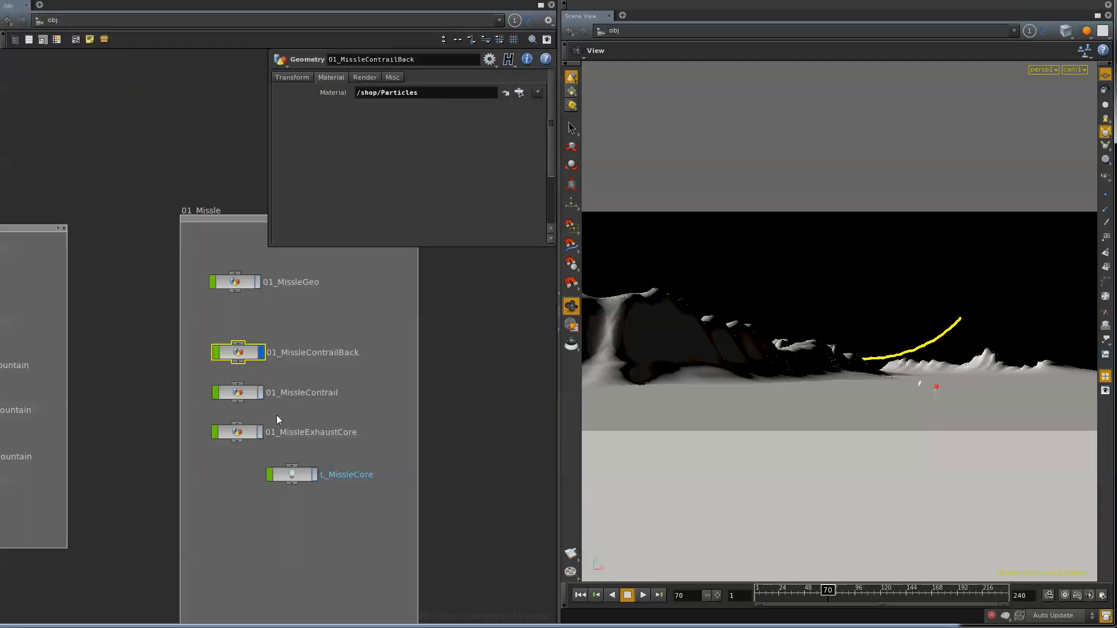
pyautogui.click(261, 354)
pyautogui.click(235, 283)
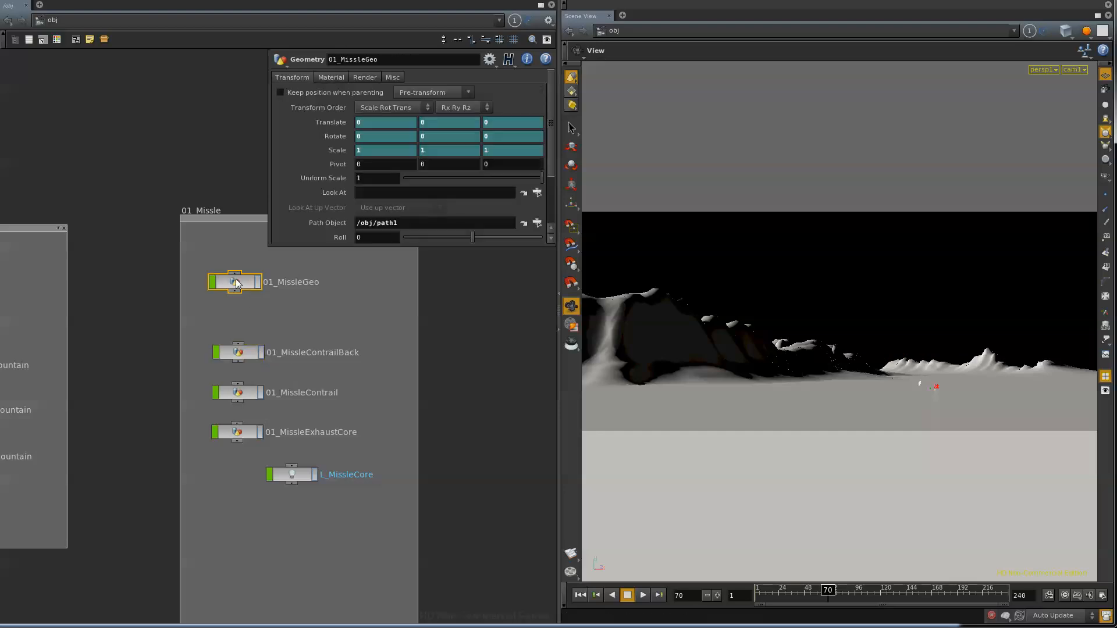
pyautogui.moveTo(236, 283); pyautogui.dragTo(241, 283)
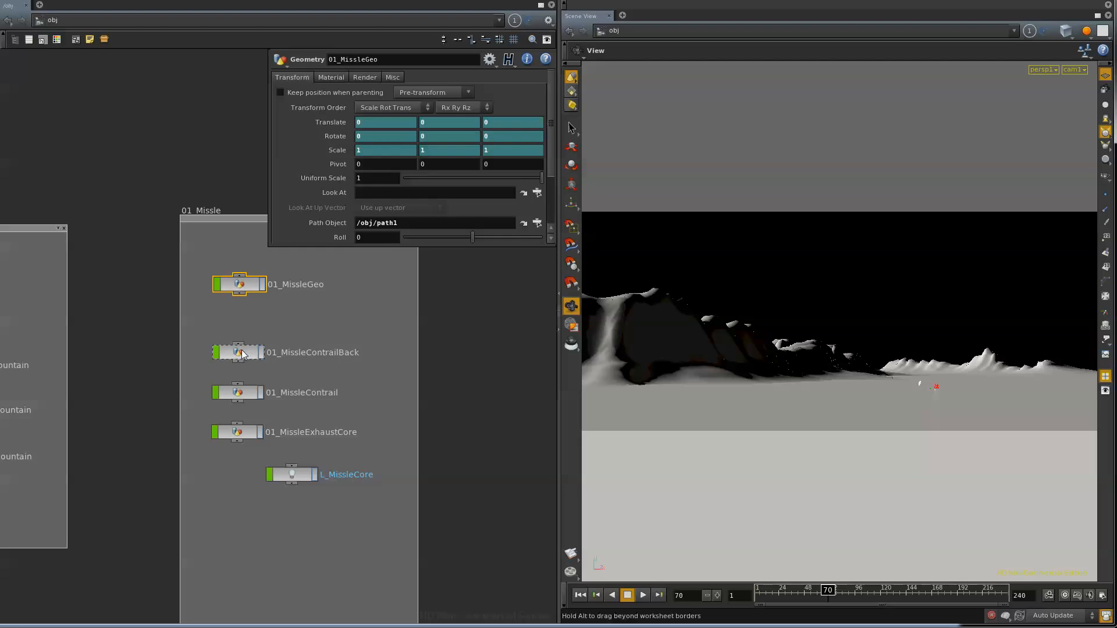
# Step: Inside 01_MissleContrailBack, display the mergePath node and select adj_missleAnimation to view its First U expression
pyautogui.doubleClick(242, 353)
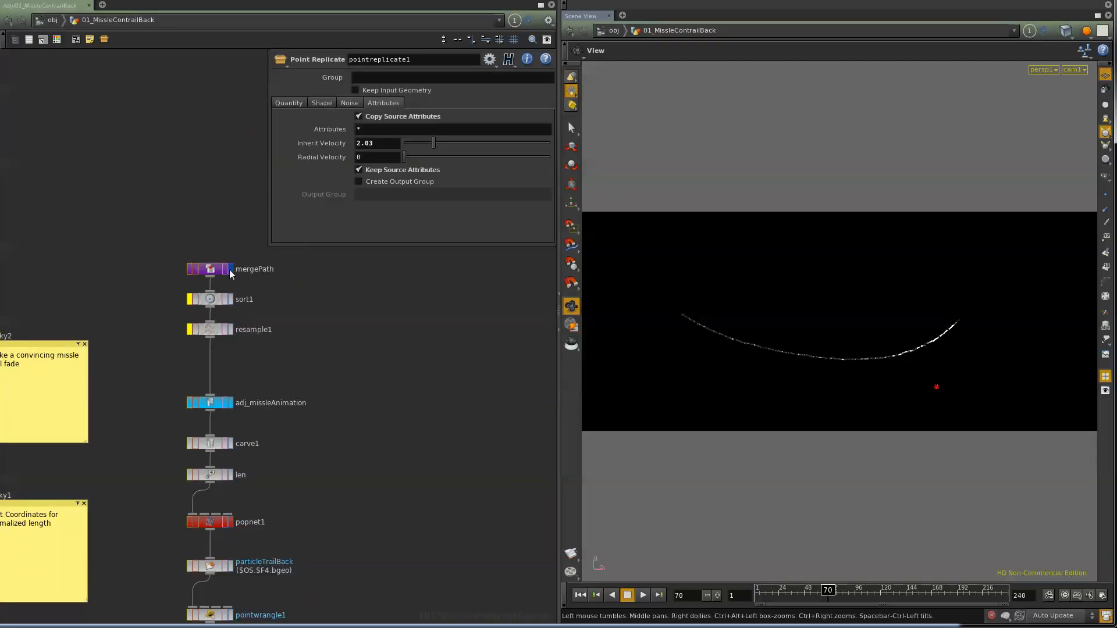
pyautogui.click(230, 269)
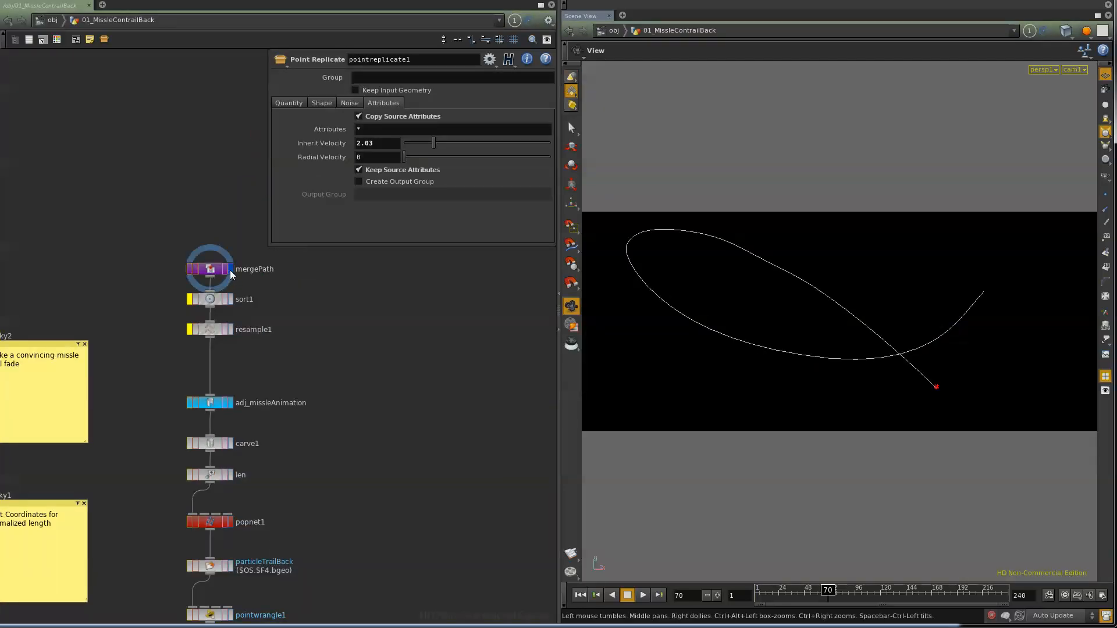
pyautogui.click(211, 403)
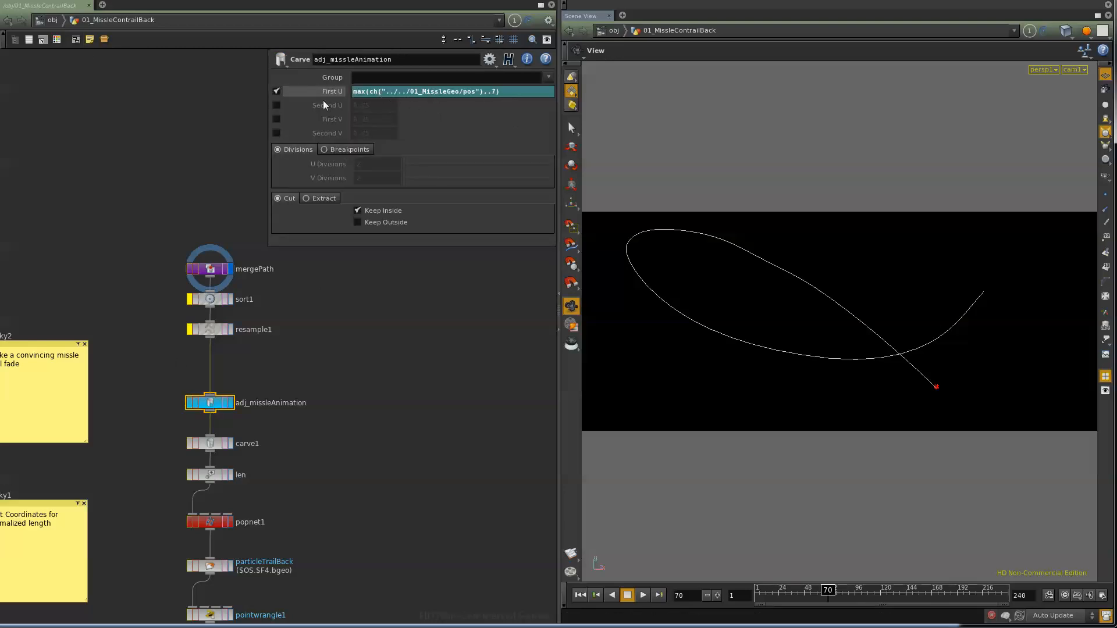
# Step: Return to object level and select the 01_MissleContrail object
pyautogui.click(52, 20)
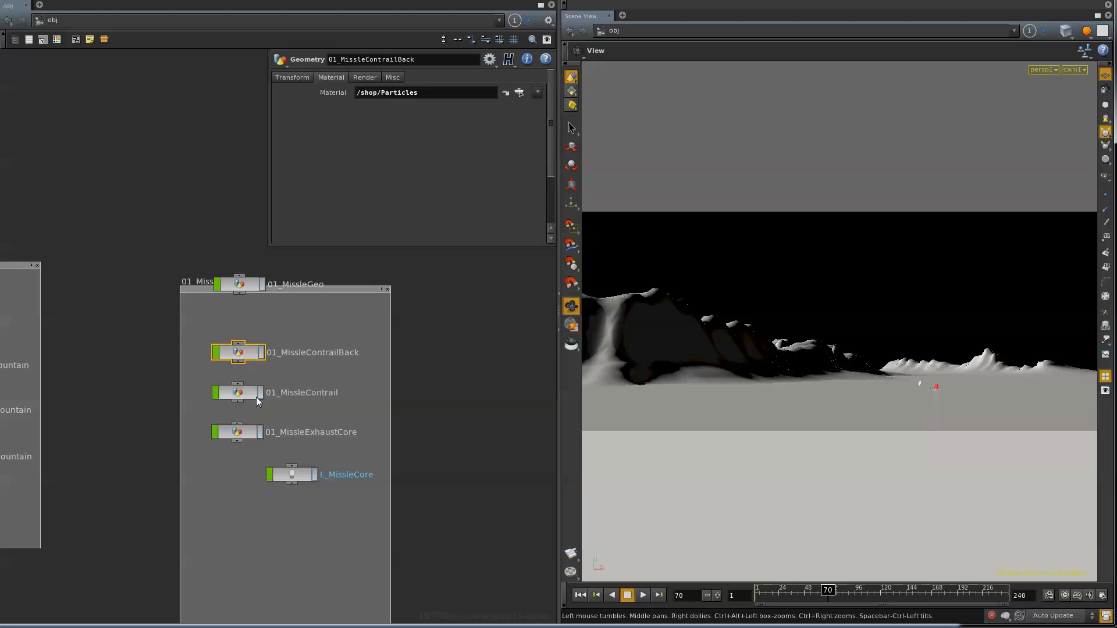
pyautogui.click(239, 392)
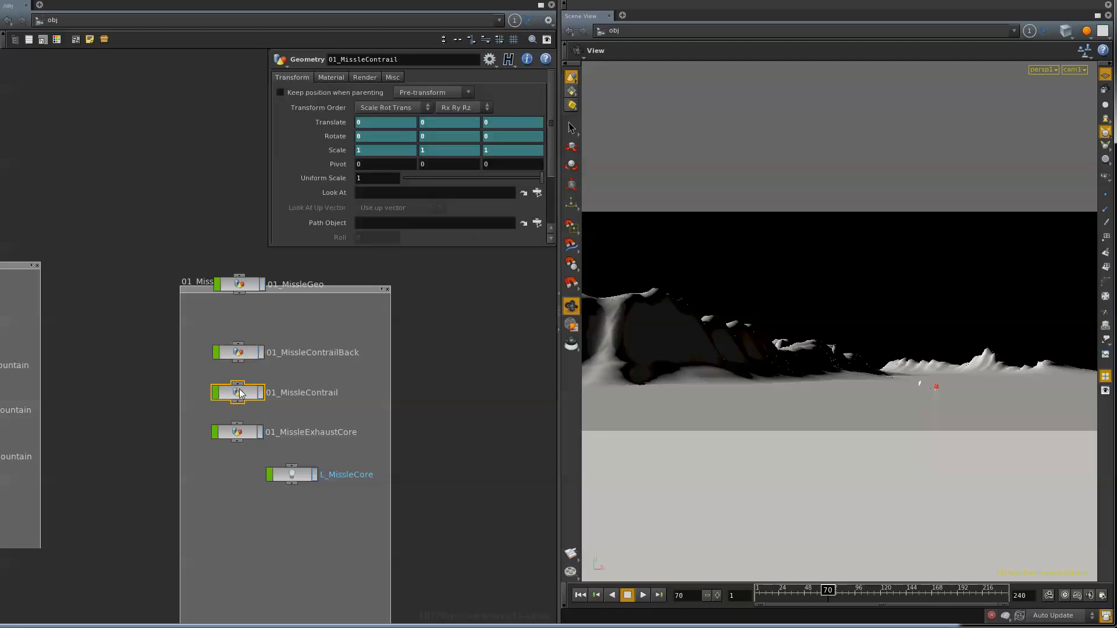